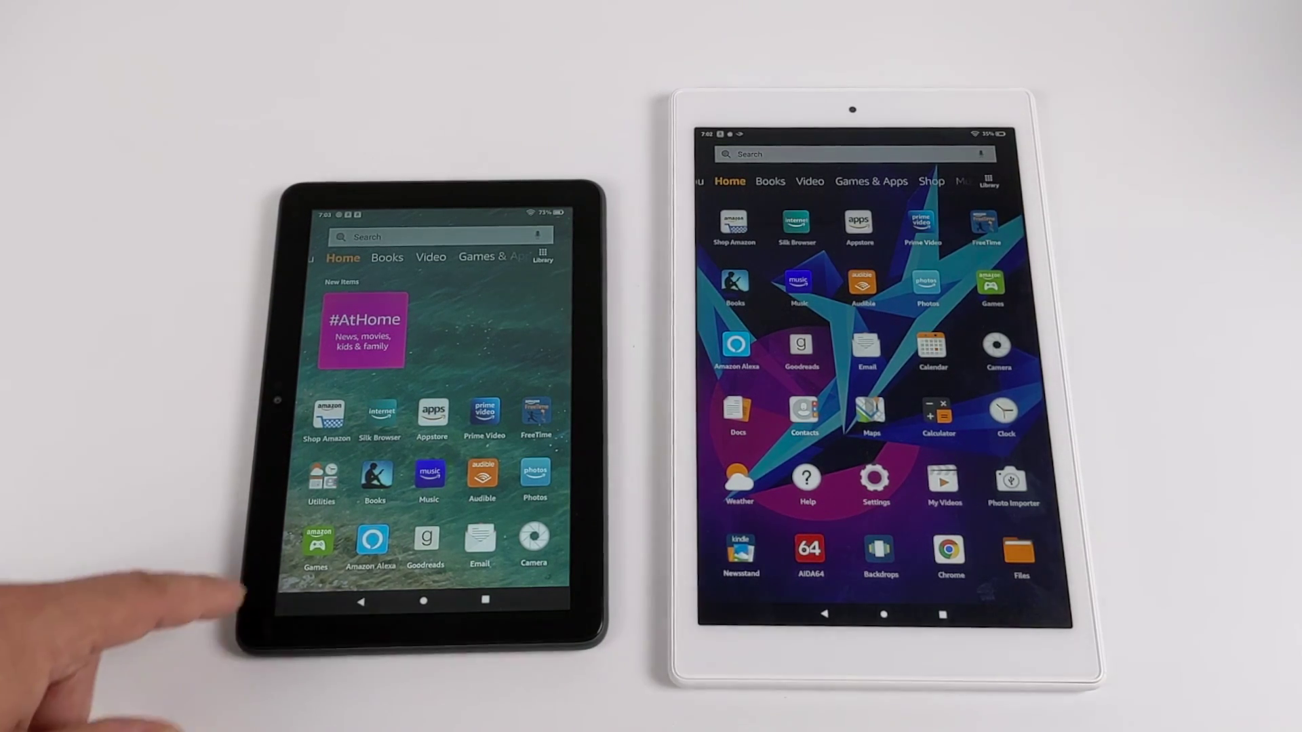
# Open Fire OS Settings from the gear in the quick settings panel.
pyautogui.scroll(-2, 438, 407)
pyautogui.scroll(2, 332, 319)
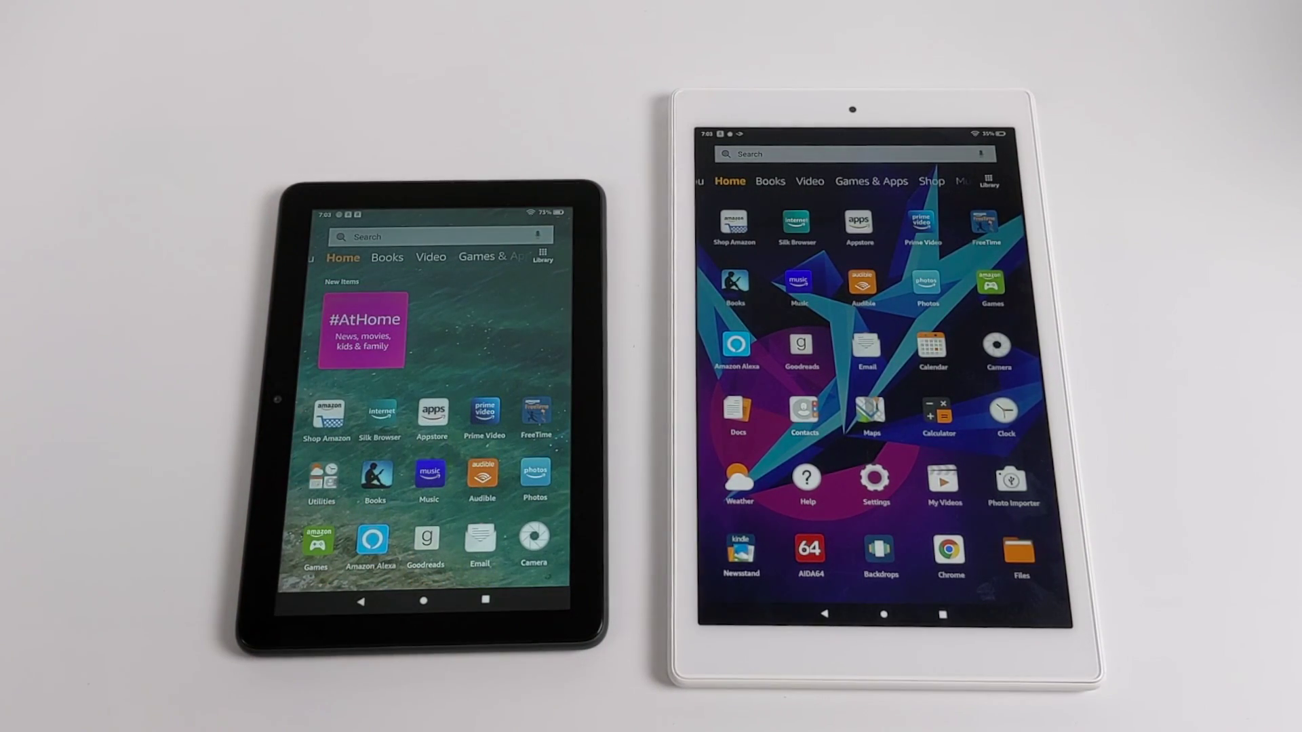
pyautogui.scroll(-2, 346, 441)
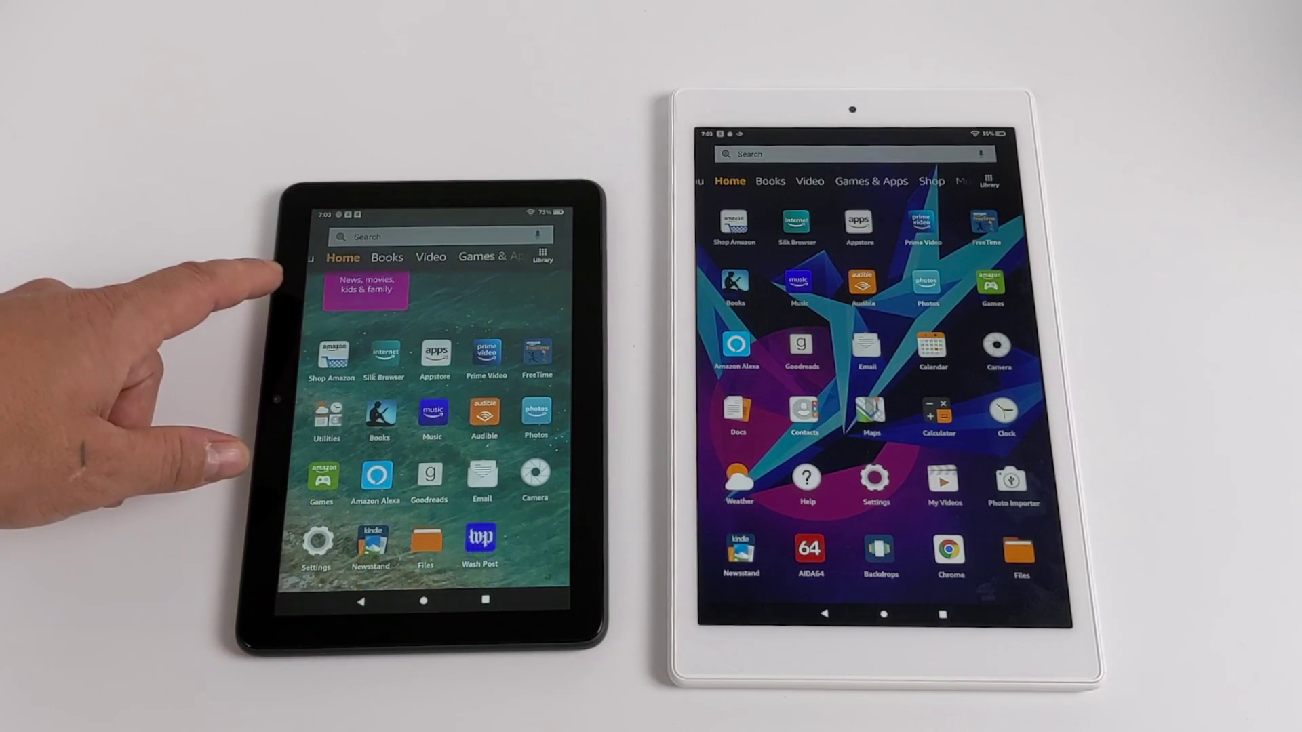
pyautogui.scroll(2, 326, 352)
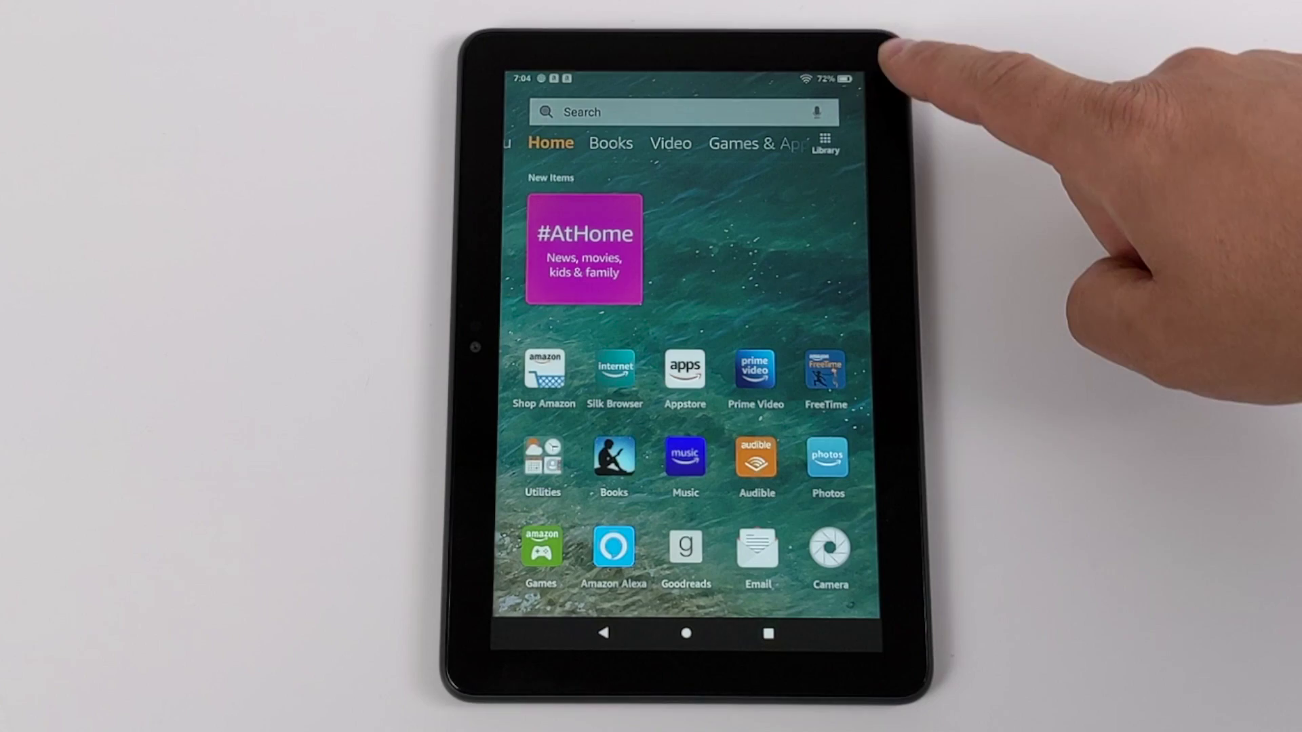
pyautogui.moveTo(872, 41); pyautogui.dragTo(901, 377)
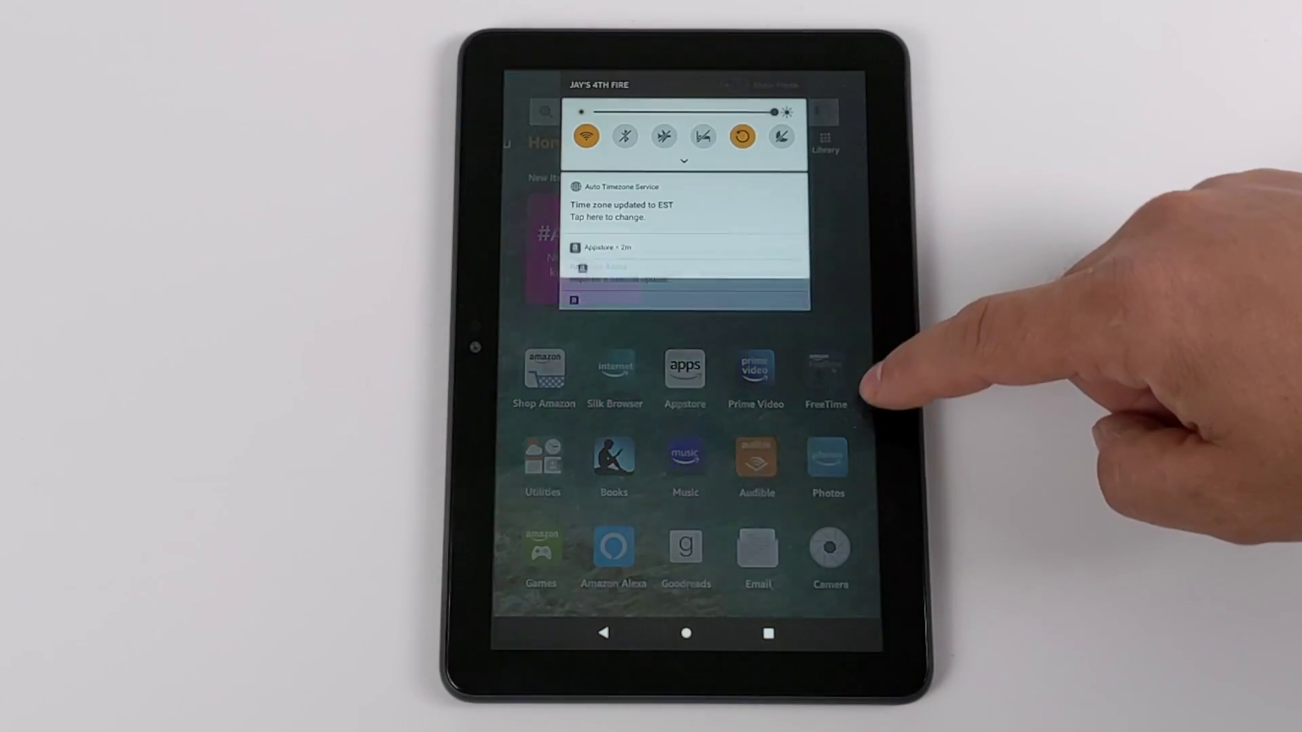
pyautogui.moveTo(857, 75); pyautogui.dragTo(843, 276)
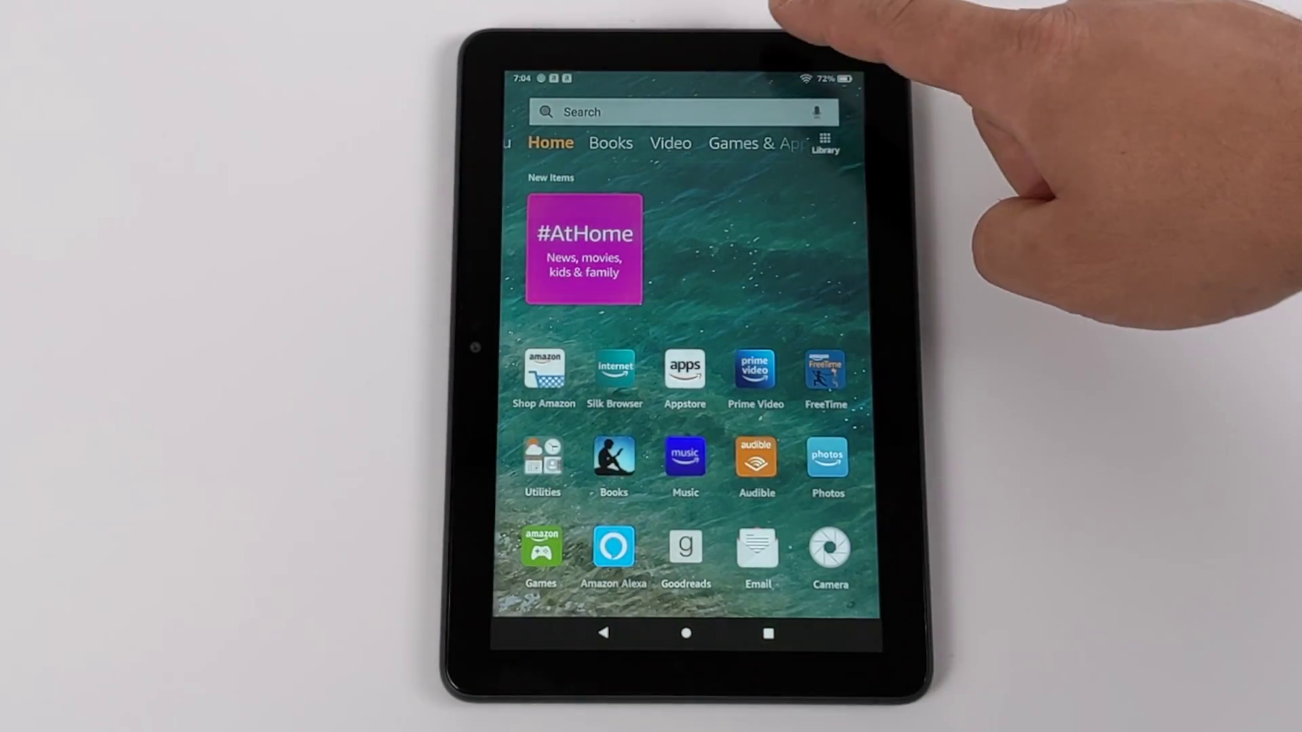
pyautogui.moveTo(814, 75); pyautogui.dragTo(865, 442)
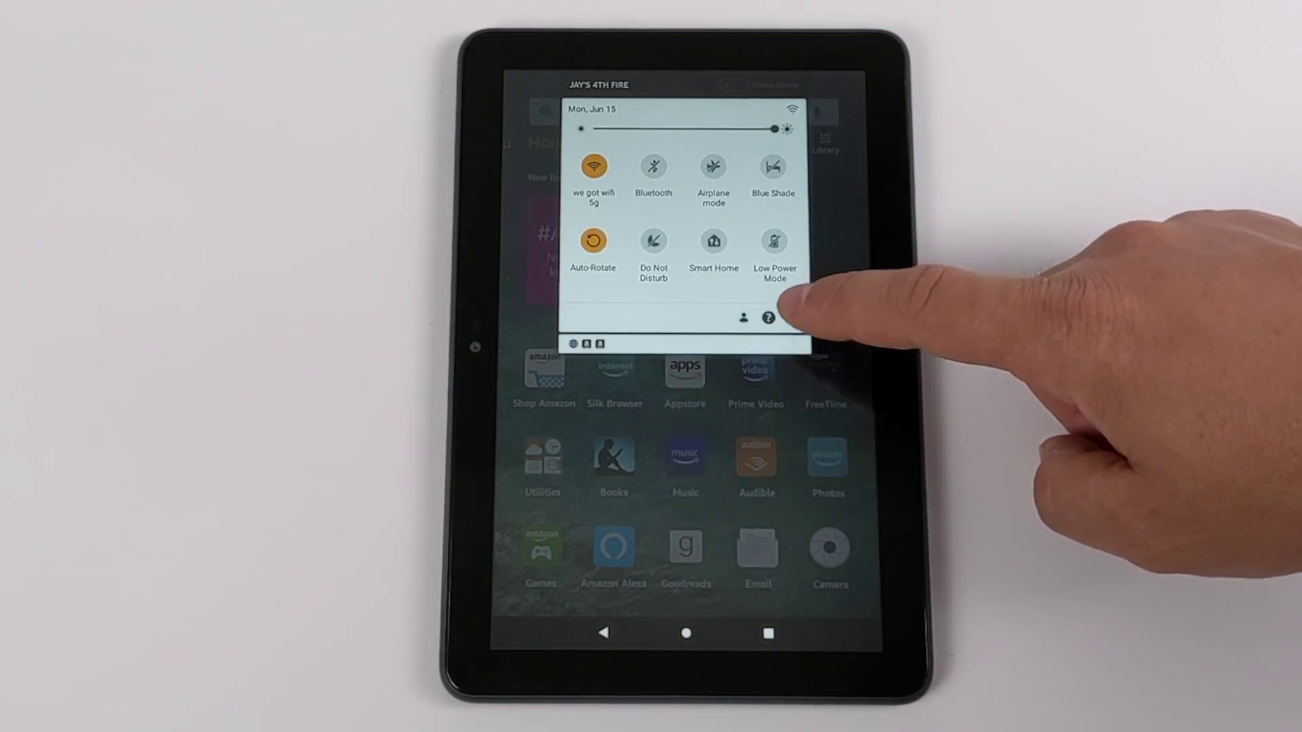
pyautogui.click(793, 317)
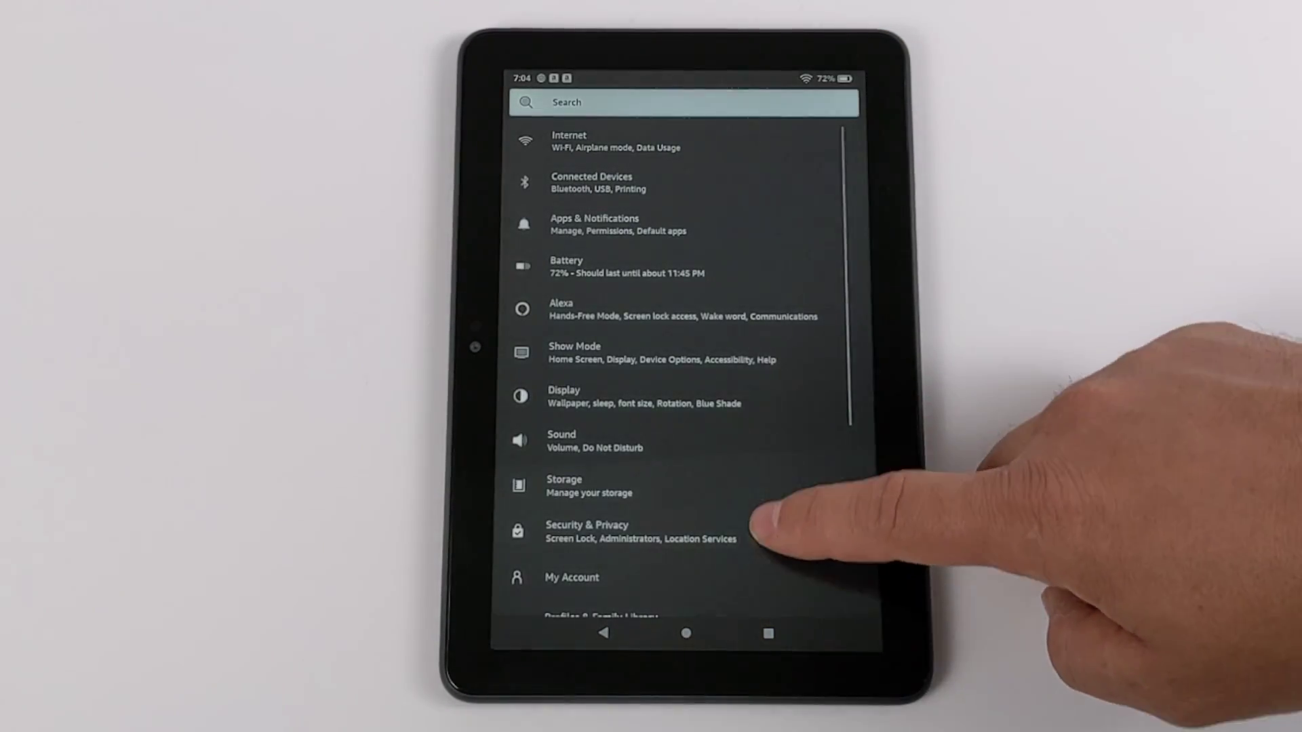
# Tap Serial Number under Device Options > About Fire Tablet seven times, then go back.
pyautogui.moveTo(850, 523); pyautogui.dragTo(854, 274)
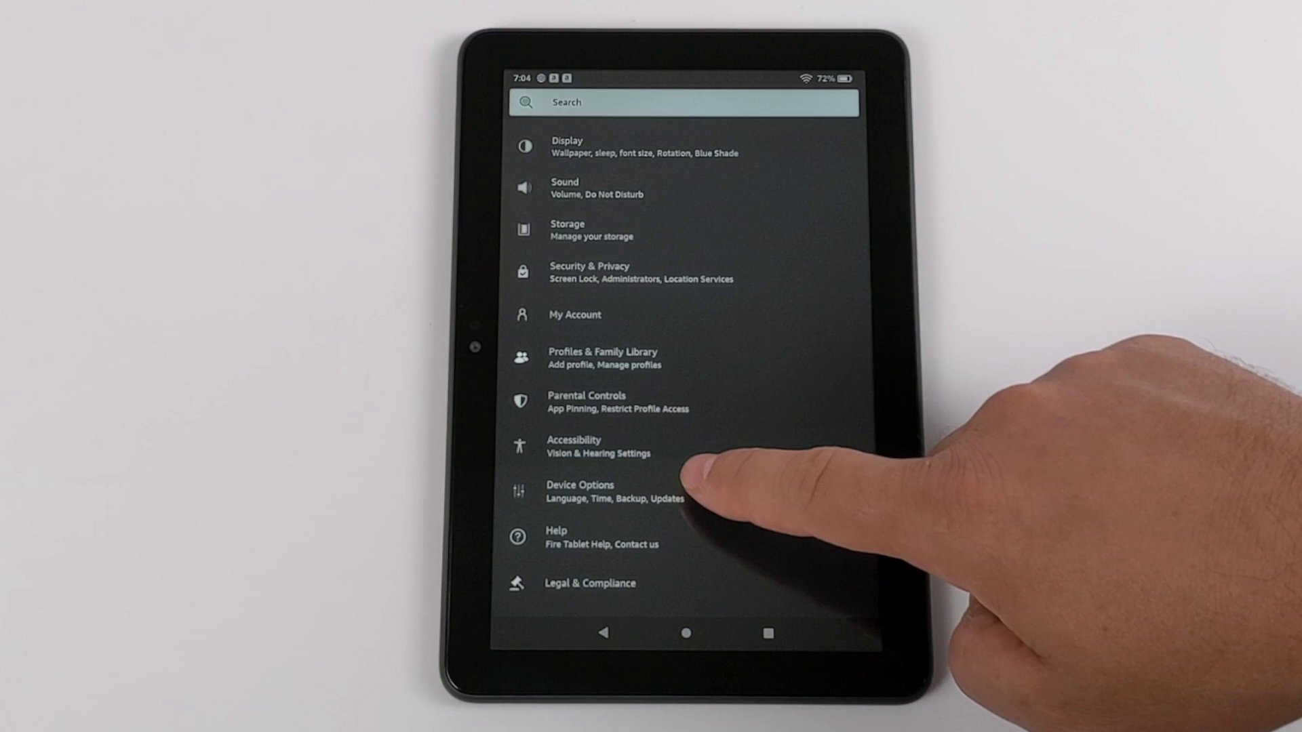
pyautogui.click(691, 491)
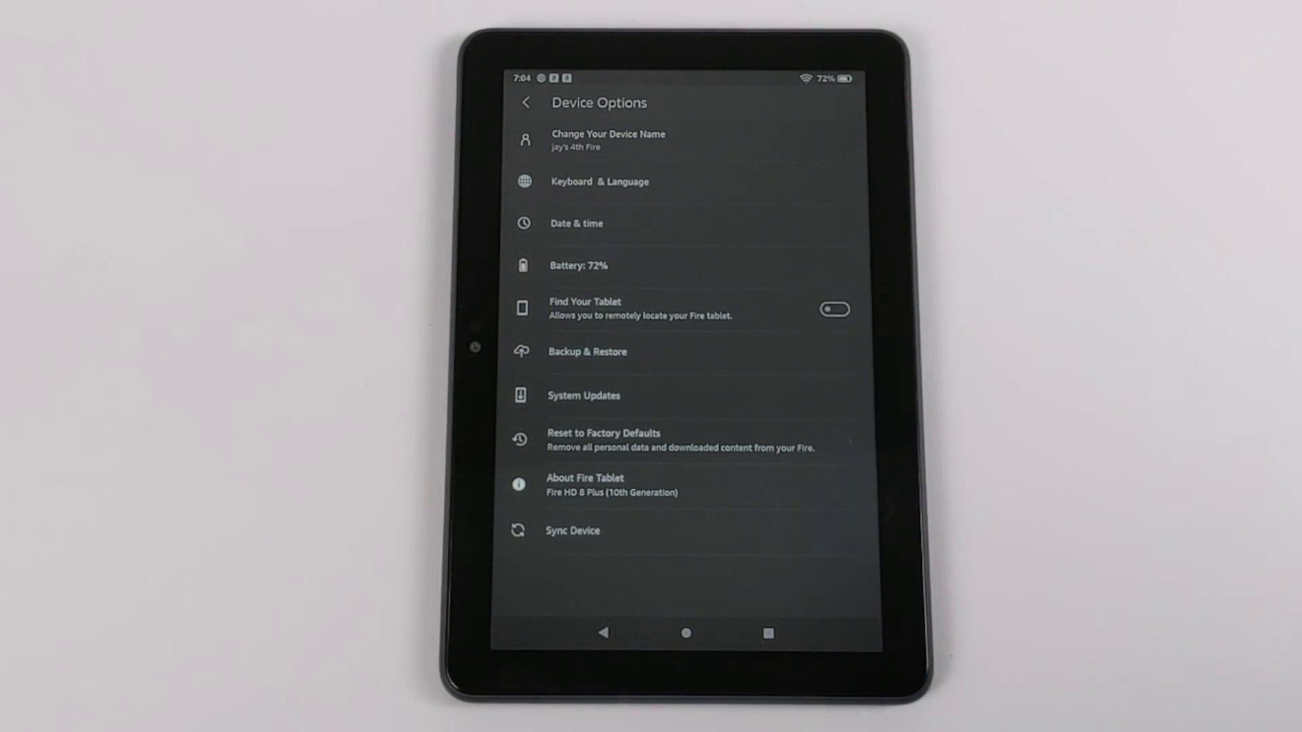
pyautogui.click(773, 483)
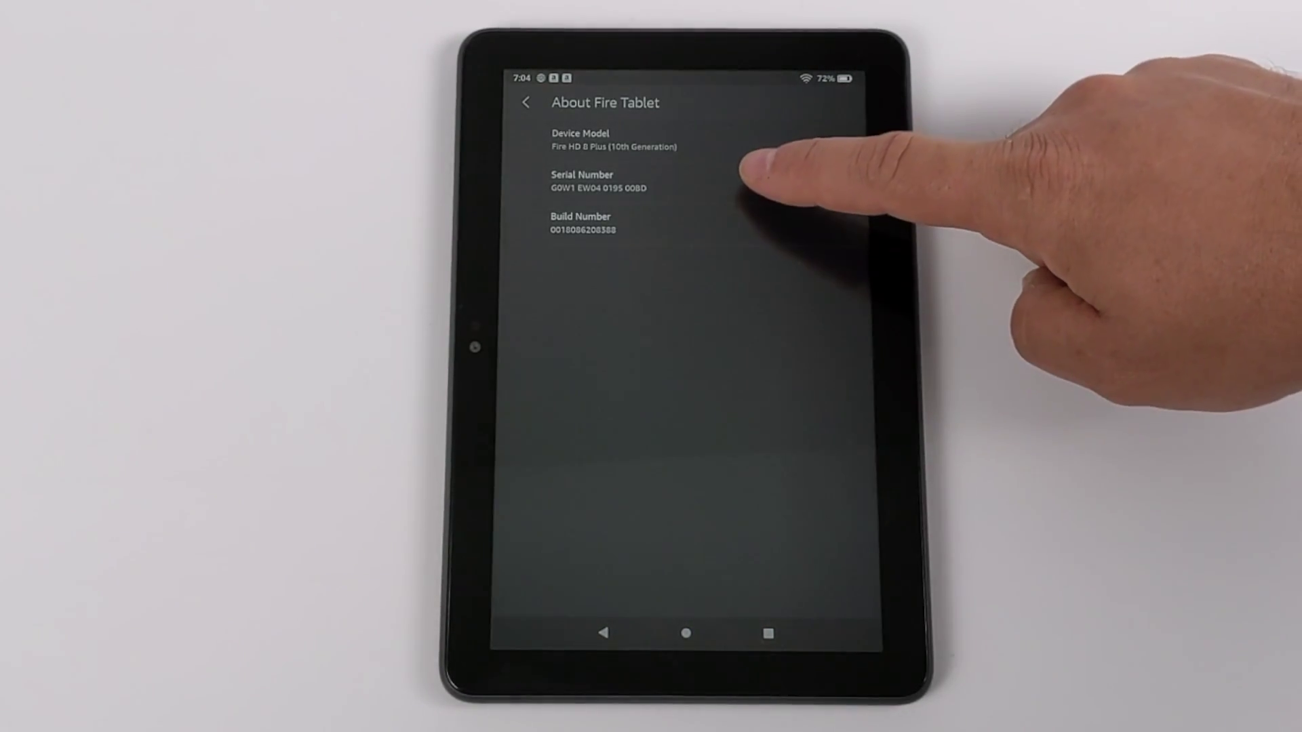
pyautogui.click(754, 170)
pyautogui.click(754, 169)
pyautogui.click(754, 169)
pyautogui.click(756, 169)
pyautogui.click(756, 168)
pyautogui.click(756, 168)
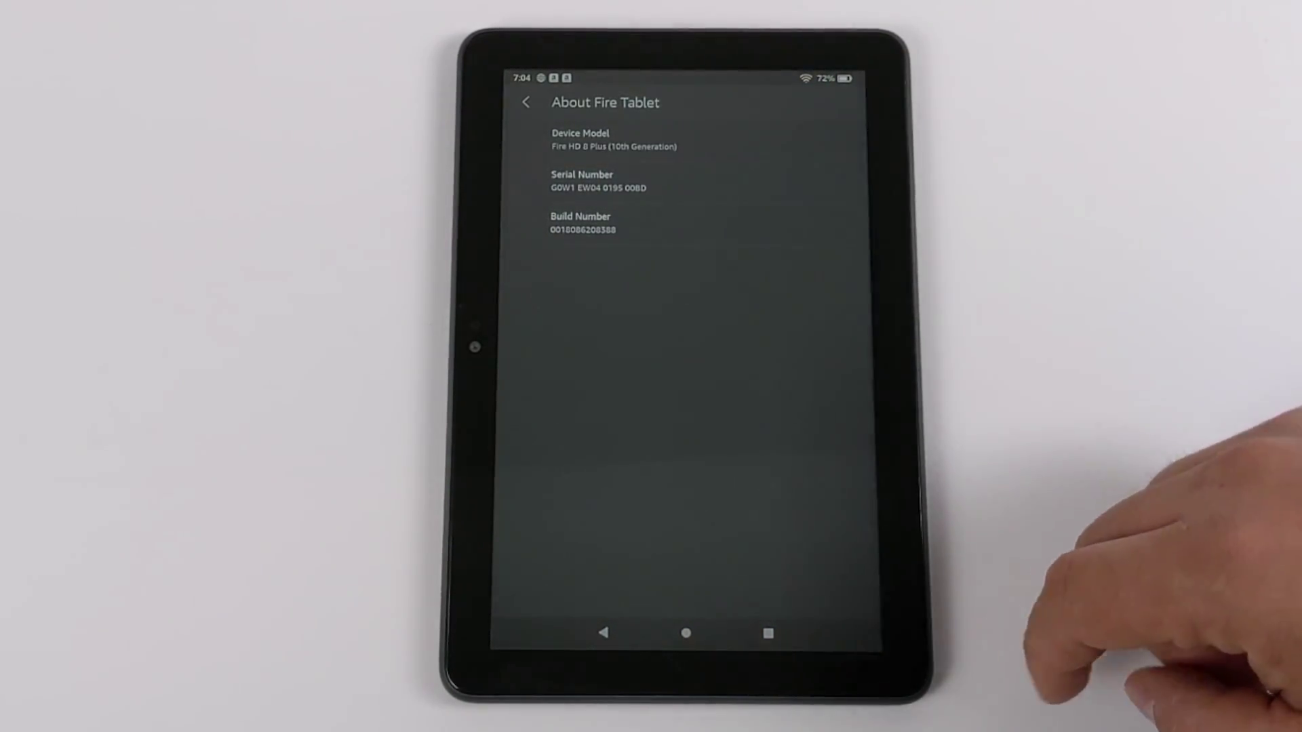
pyautogui.click(603, 633)
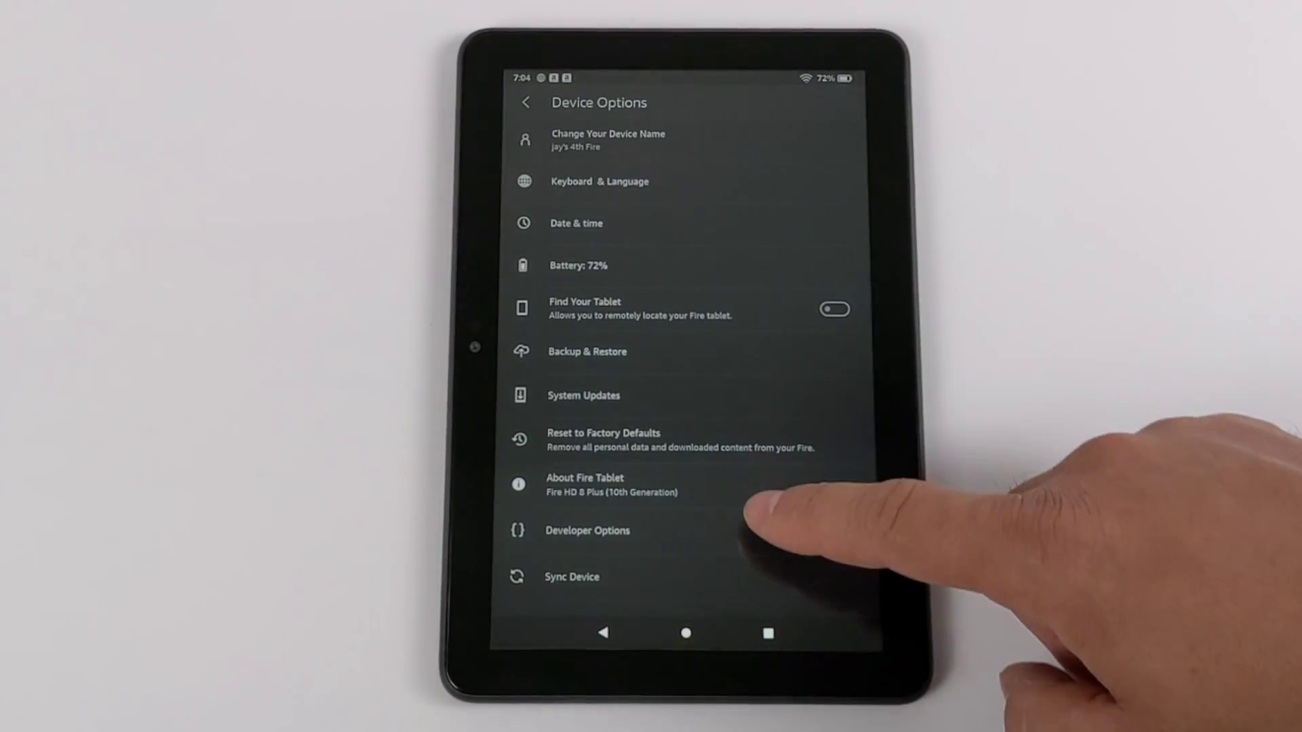
# Switch Developer Options on and enable USB debugging, confirming both prompts with OK.
pyautogui.click(678, 533)
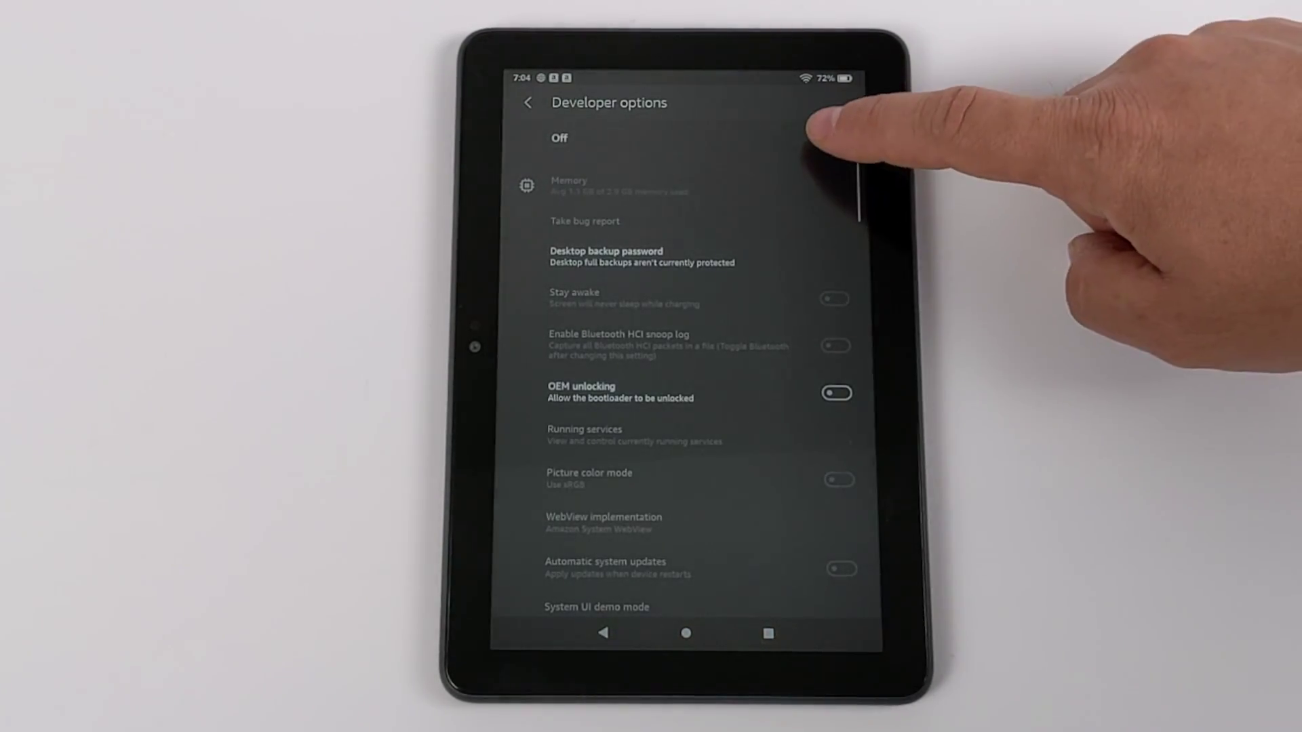
pyautogui.click(835, 138)
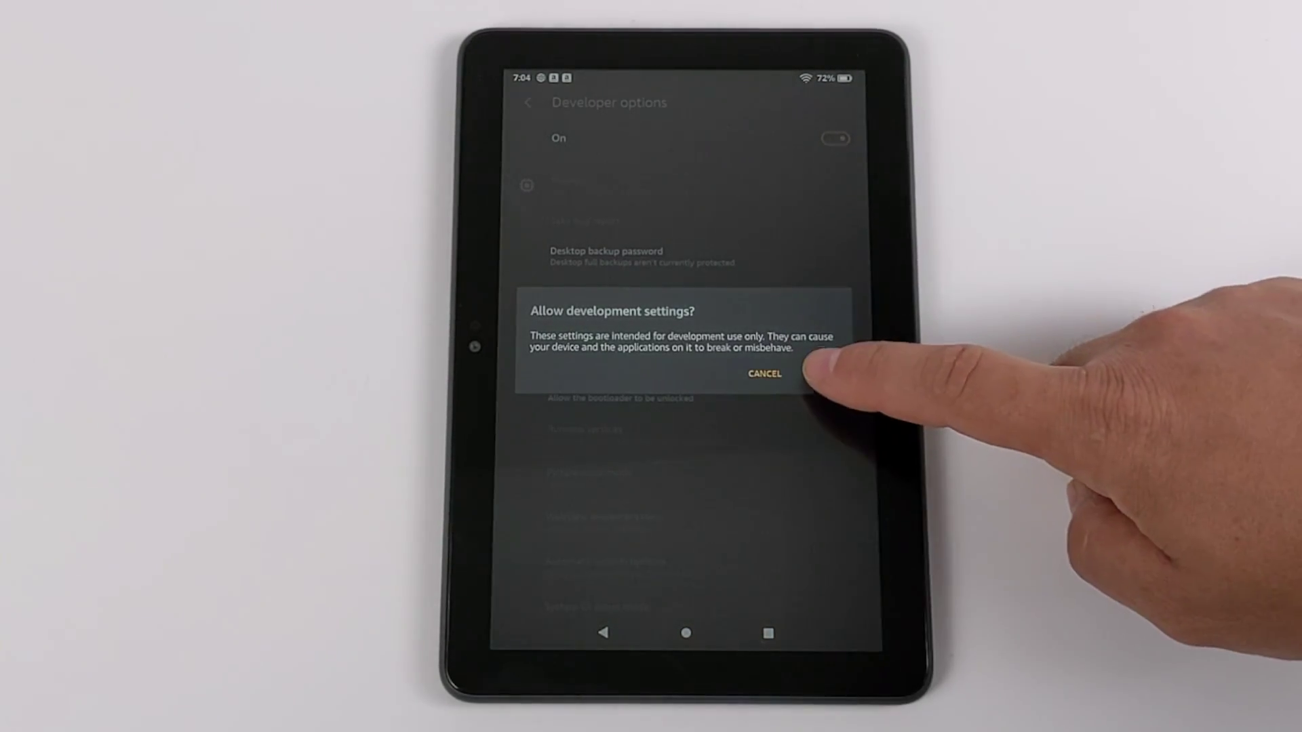
pyautogui.click(819, 374)
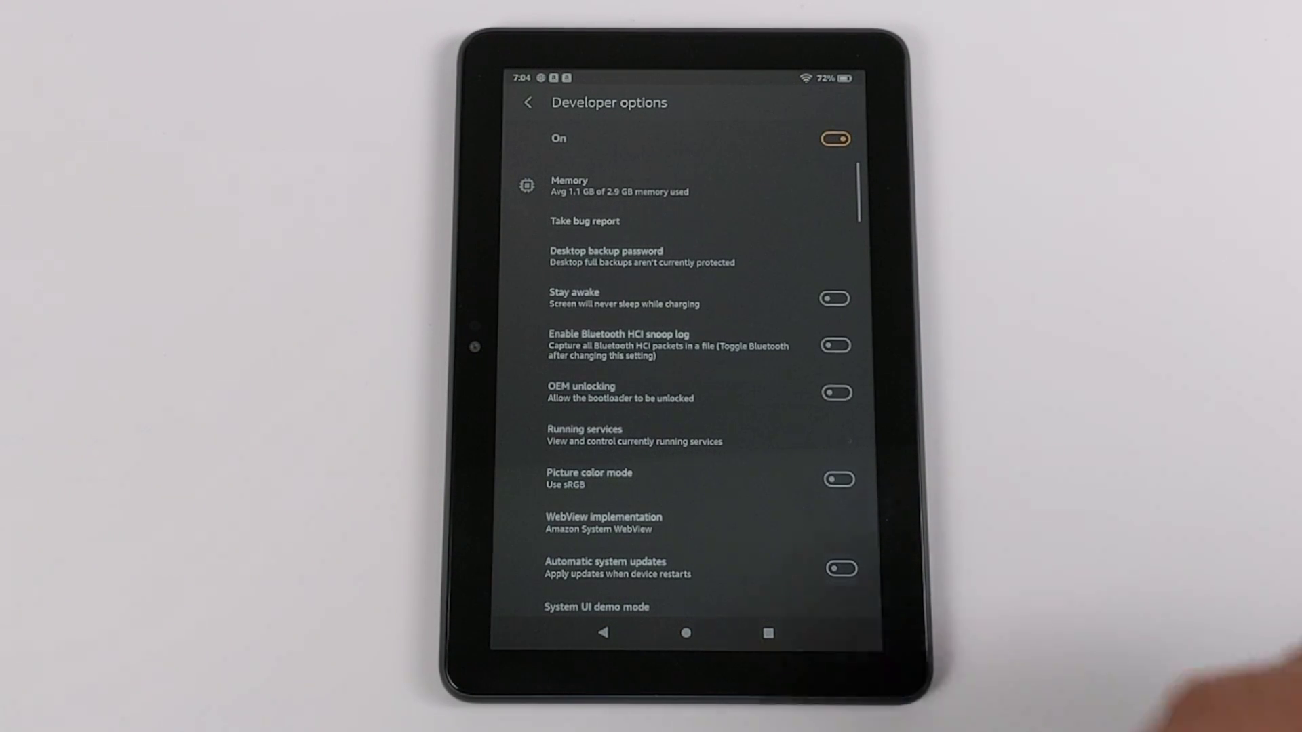
pyautogui.moveTo(753, 436); pyautogui.dragTo(773, 187)
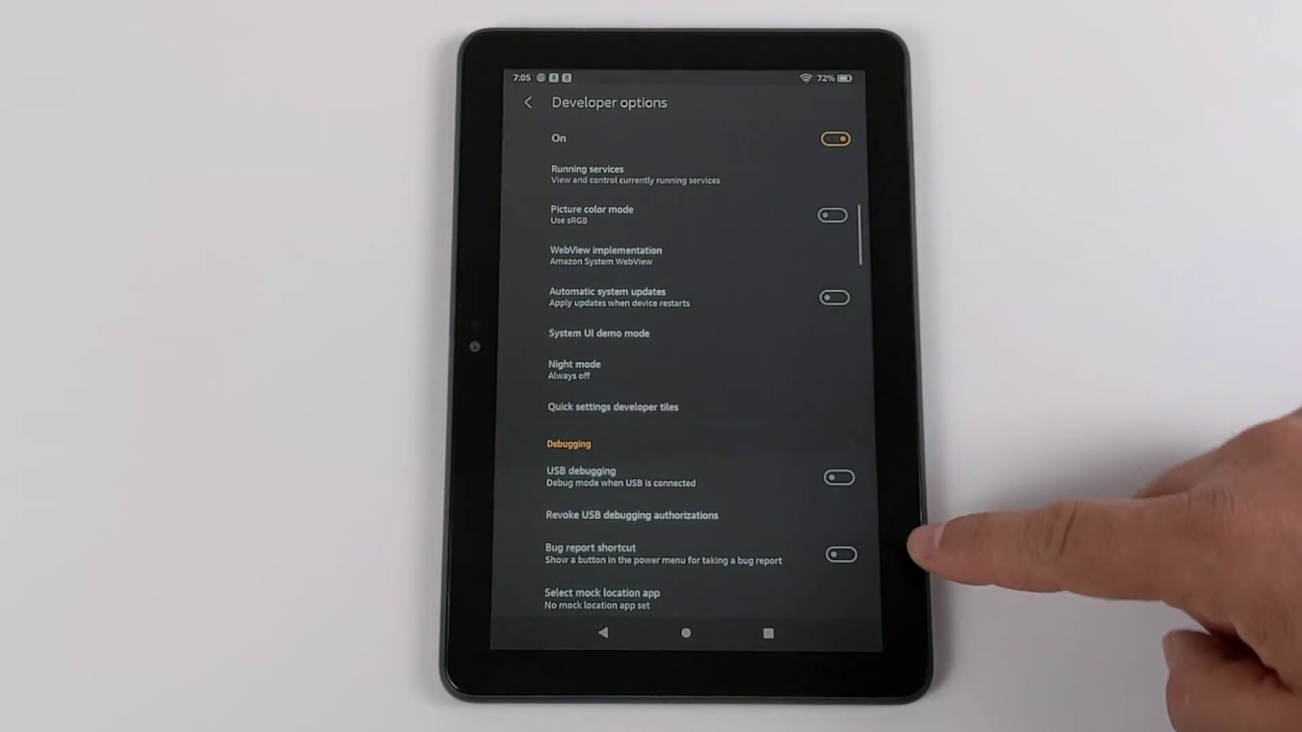
pyautogui.click(839, 478)
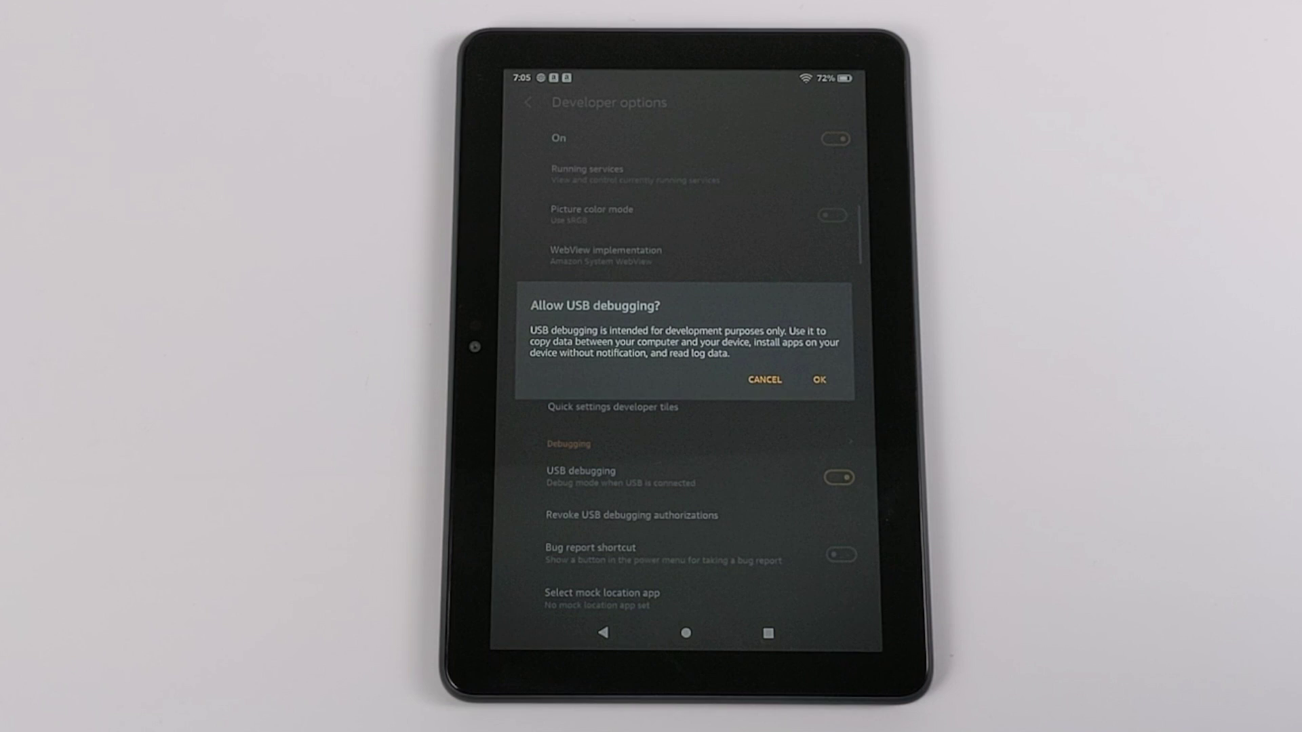
pyautogui.click(819, 380)
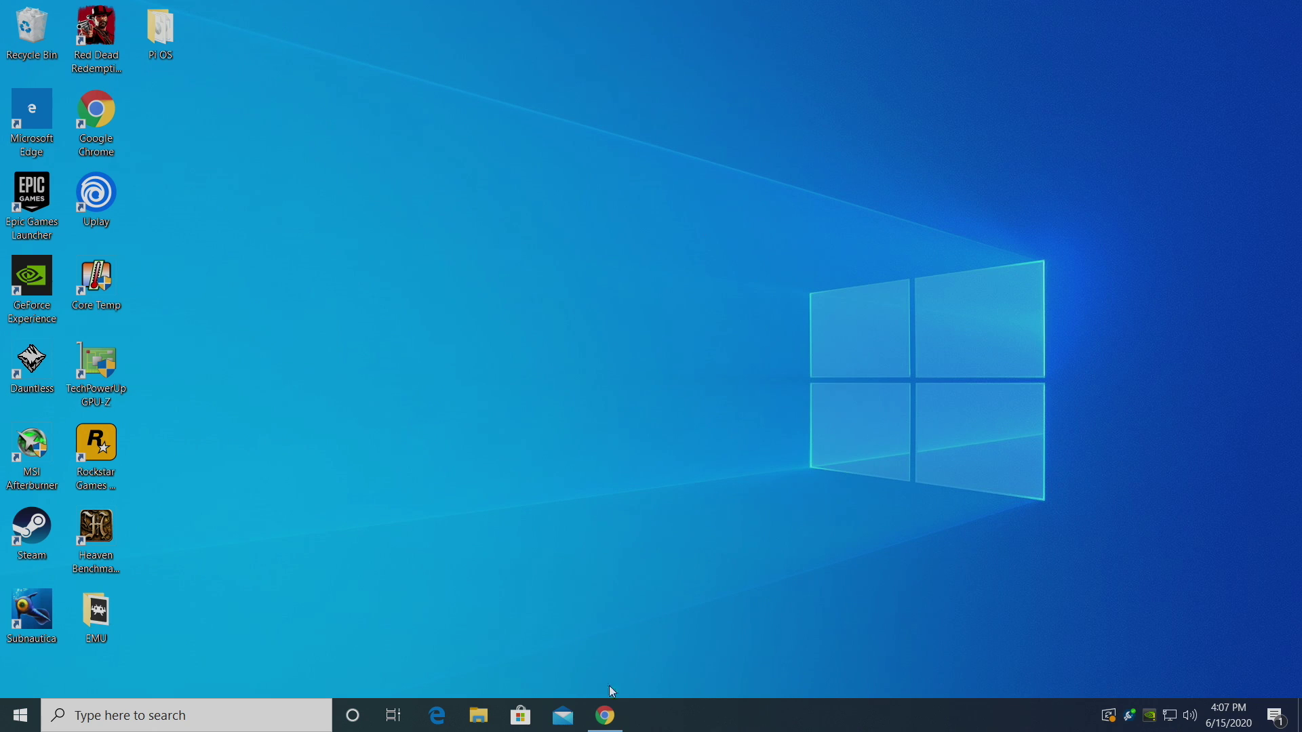
# Return to the XDA Amazon Fire Toolbox thread and review its compatible tablets list.
pyautogui.click(606, 715)
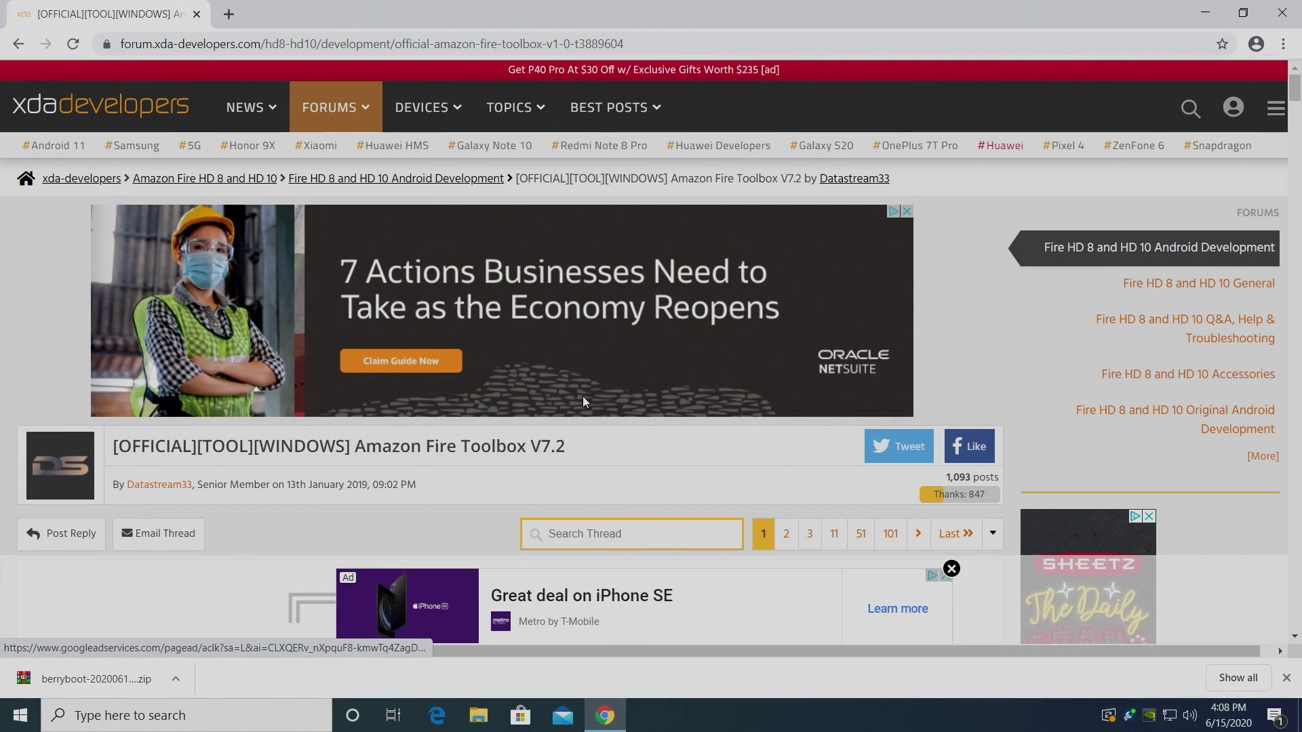
pyautogui.scroll(-5, 583, 402)
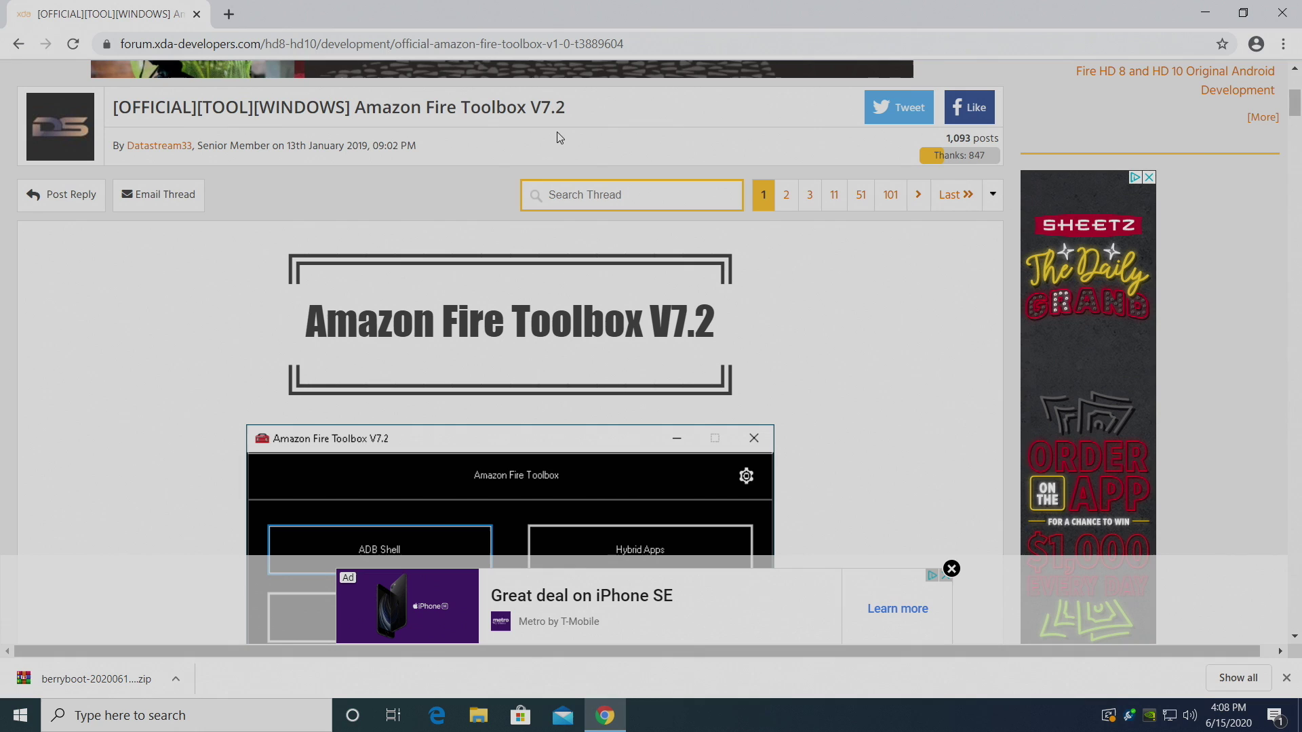
pyautogui.scroll(3, 180, 112)
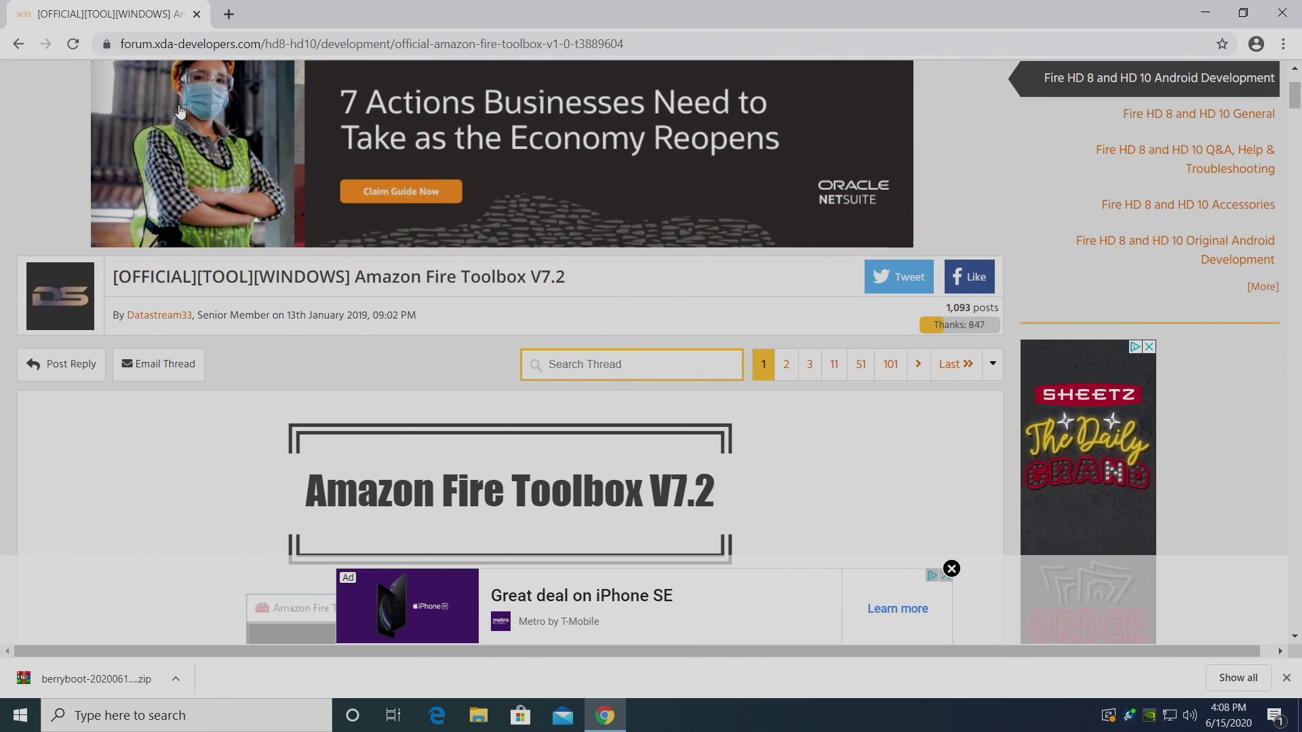
pyautogui.scroll(-3, 227, 434)
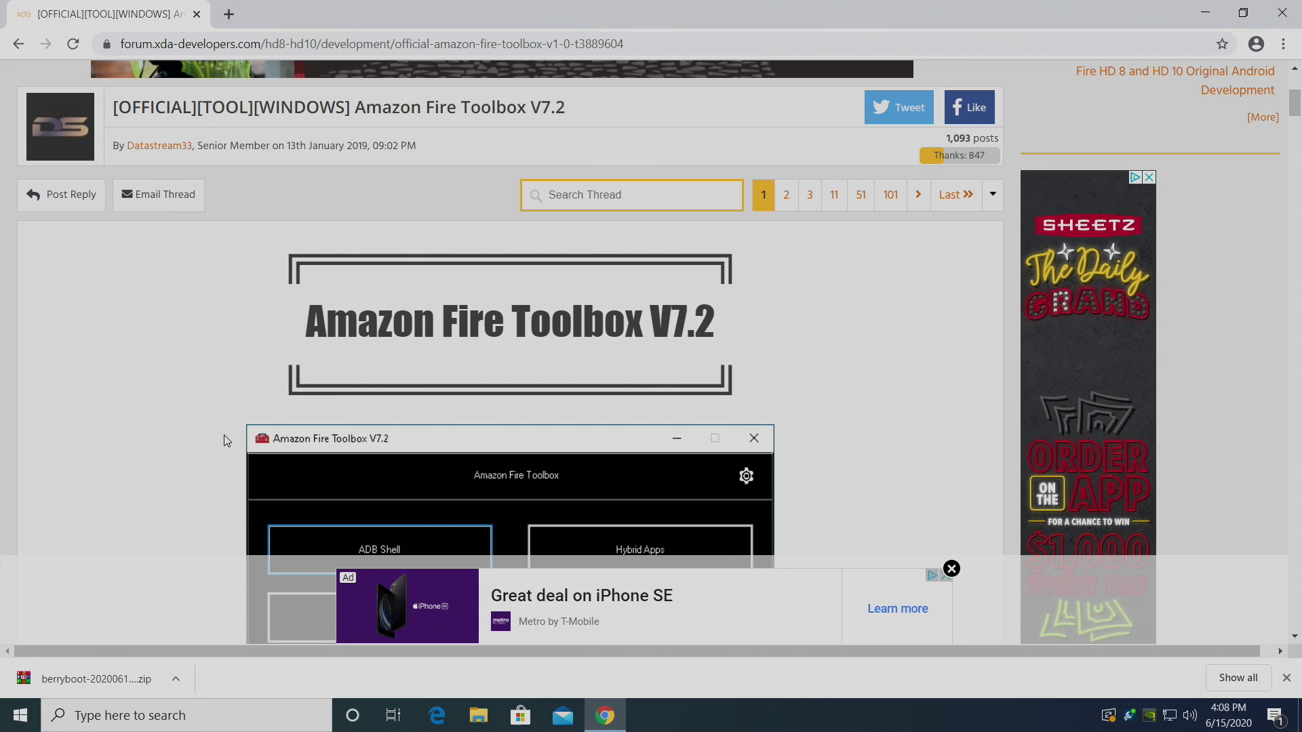
pyautogui.scroll(-5, 227, 440)
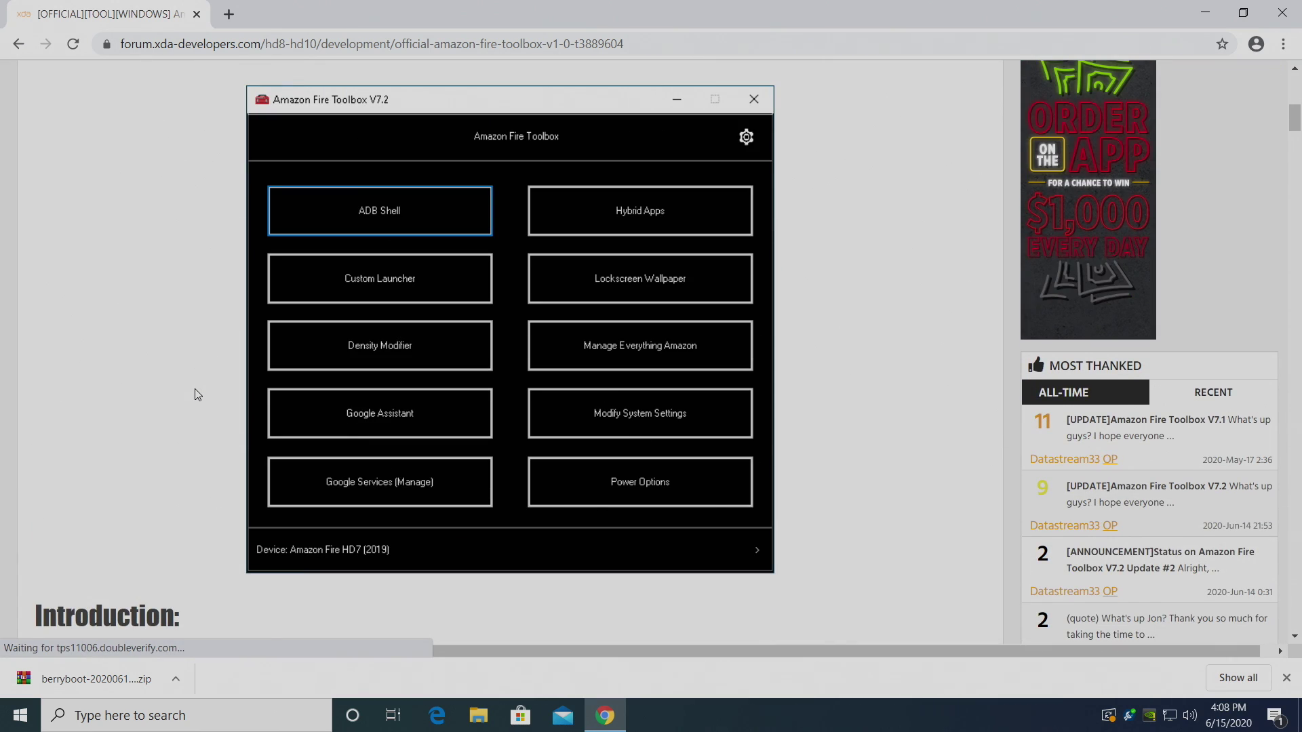
pyautogui.scroll(-6, 196, 395)
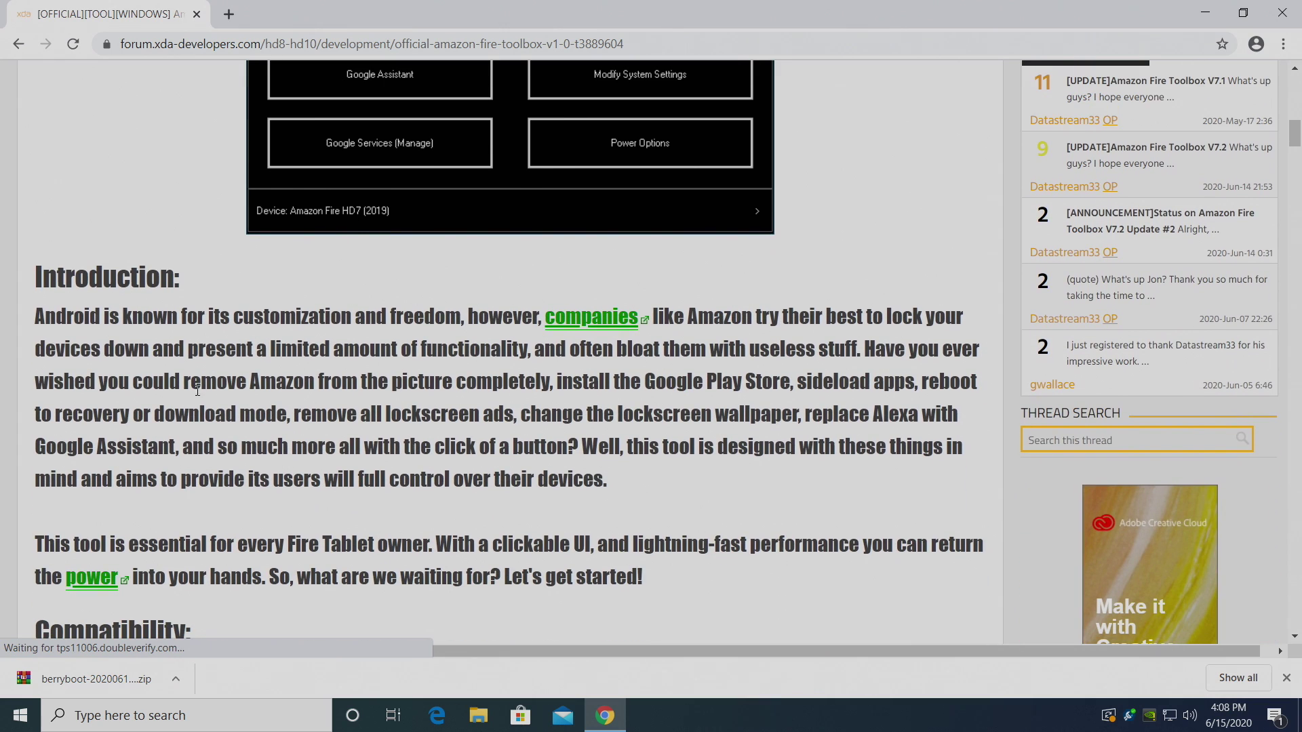
pyautogui.scroll(-2, 503, 366)
pyautogui.scroll(-3, 503, 366)
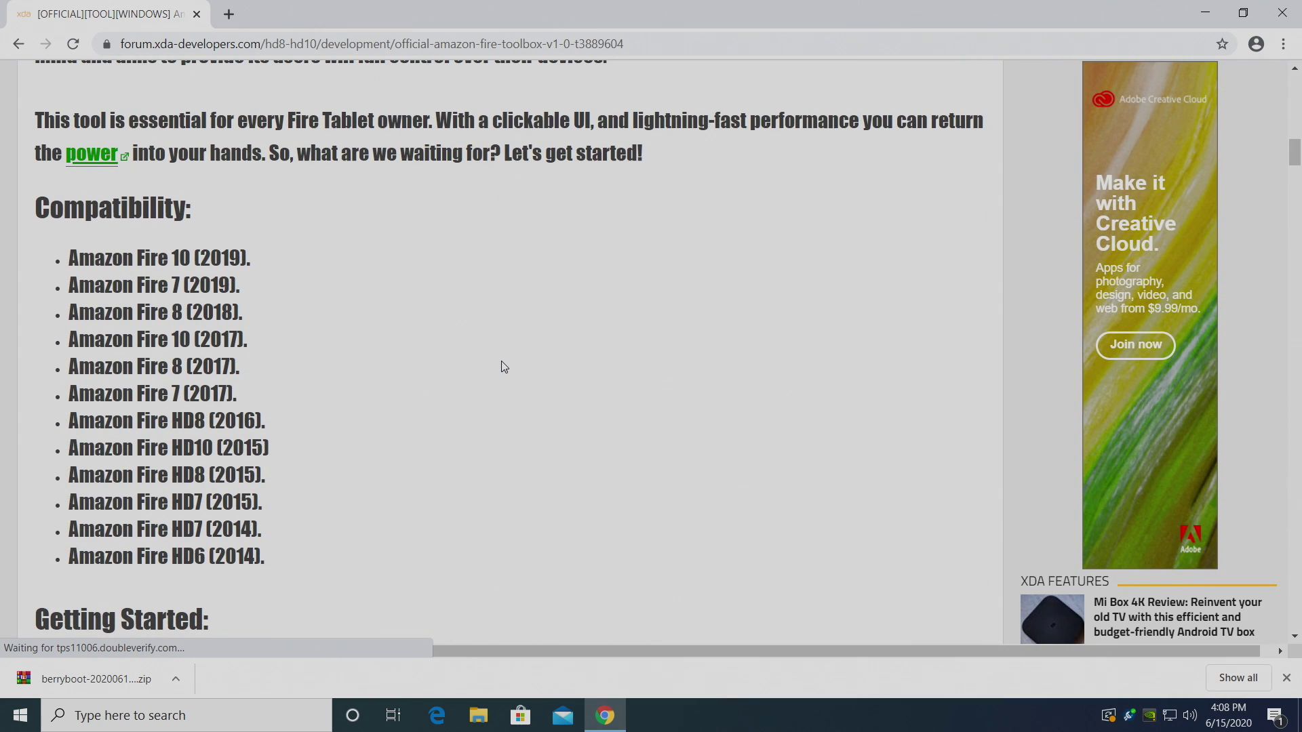
pyautogui.moveTo(281, 573); pyautogui.dragTo(45, 269)
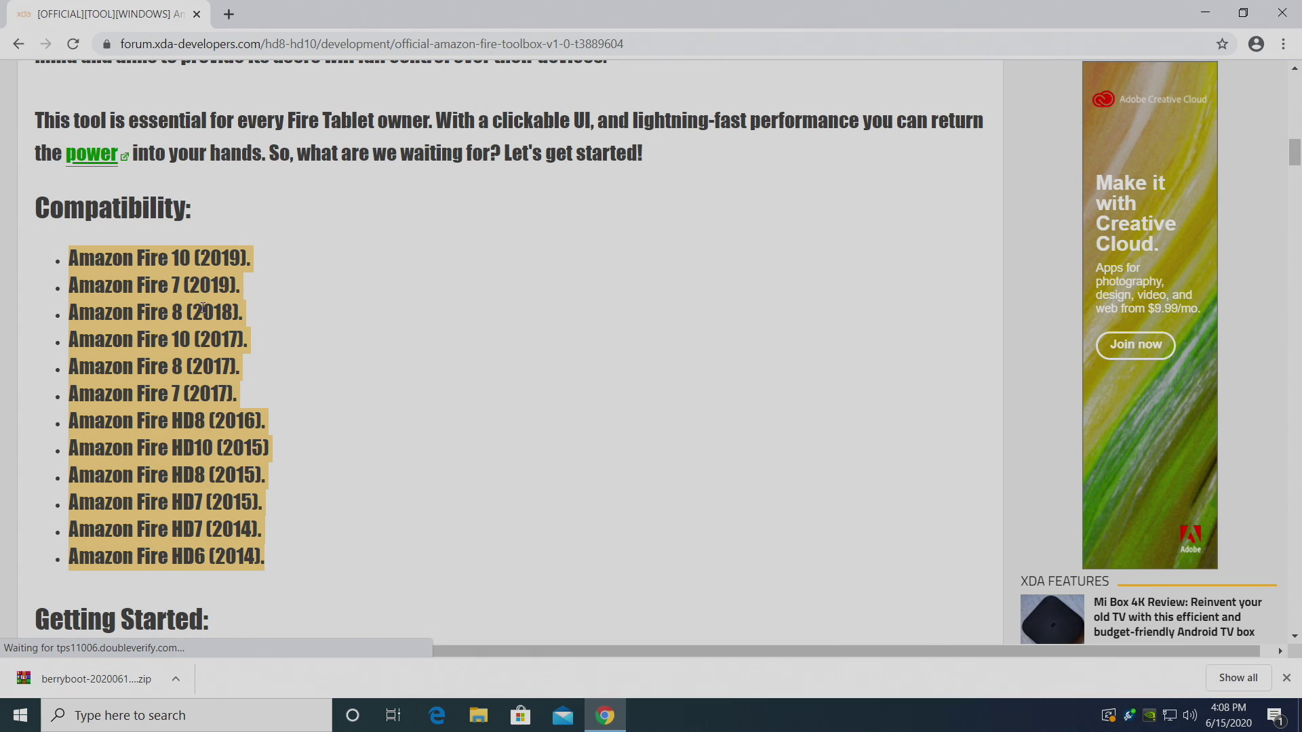
pyautogui.click(464, 341)
# Scroll down to the Downloads section listing Version 7.2 through 6.54.
pyautogui.scroll(-5, 472, 341)
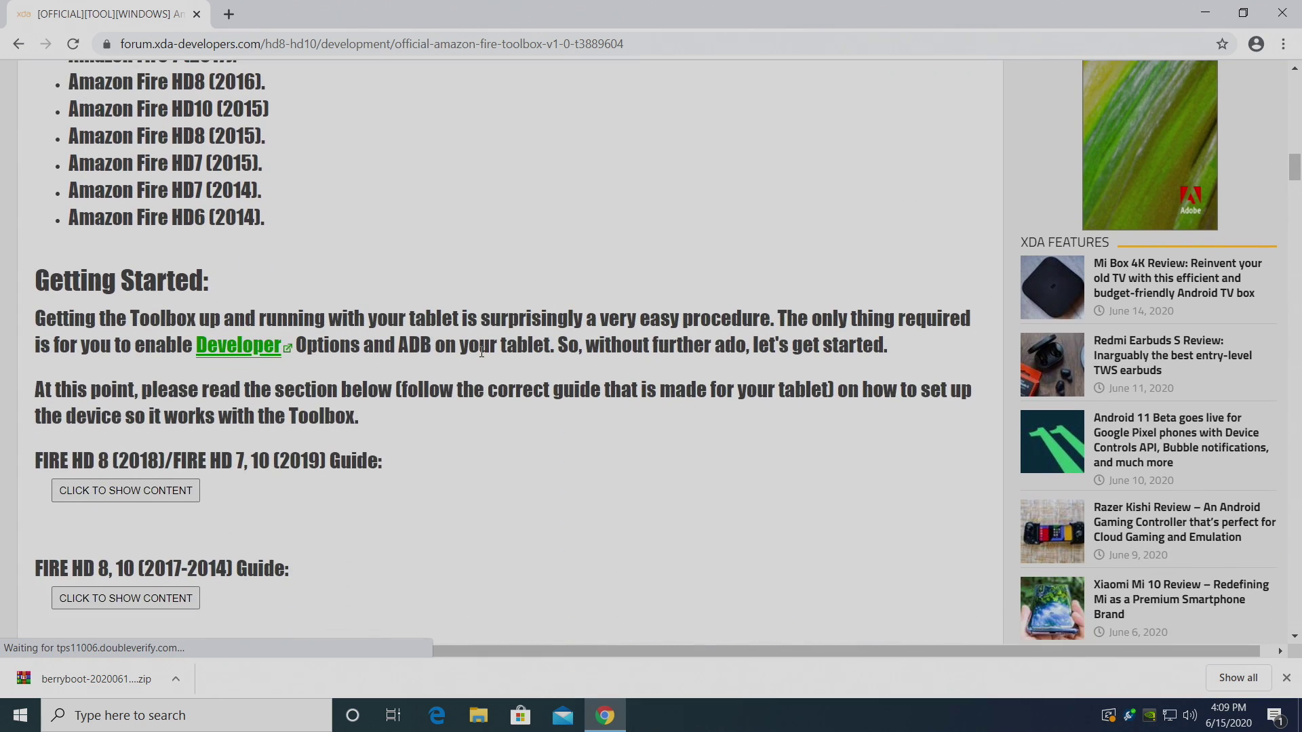
pyautogui.scroll(-15, 202, 296)
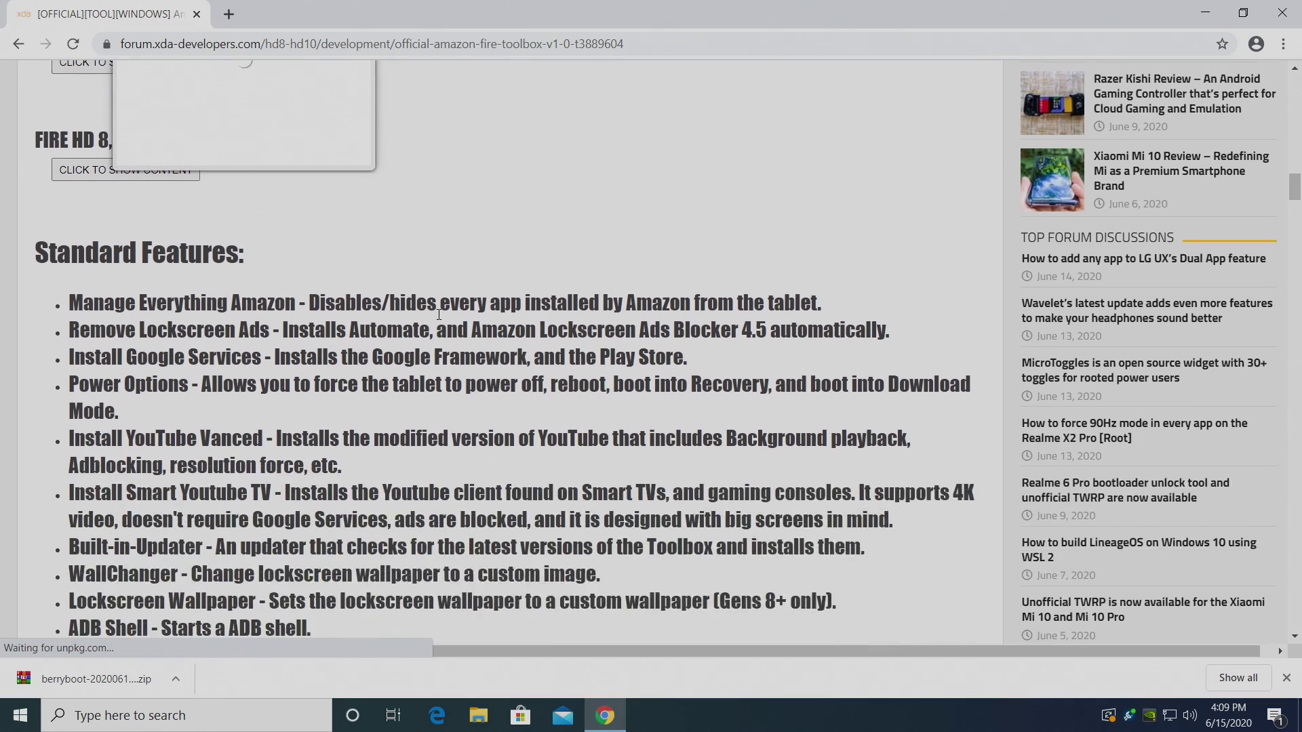
pyautogui.scroll(-10, 460, 317)
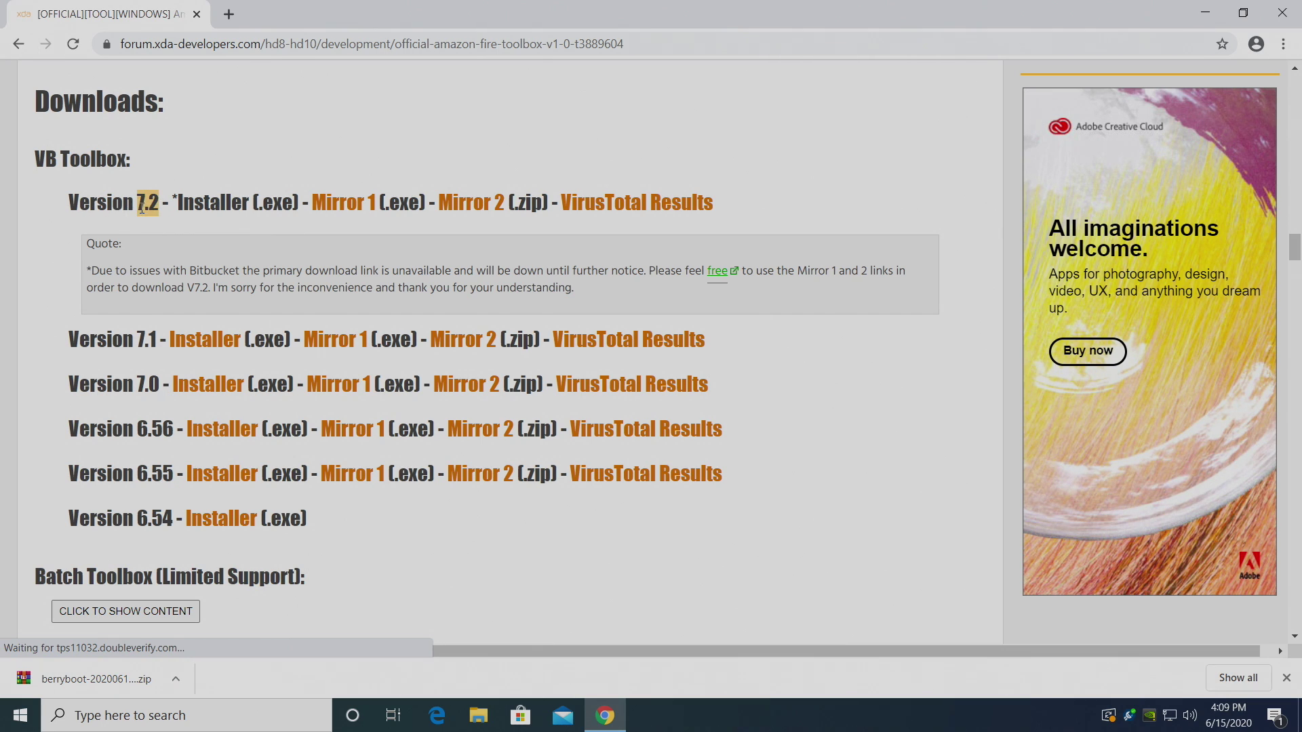
# Download AFTB_V7.2_Installer.exe from Mirror 1 on MediaFire and select it in Downloads.
pyautogui.click(329, 202)
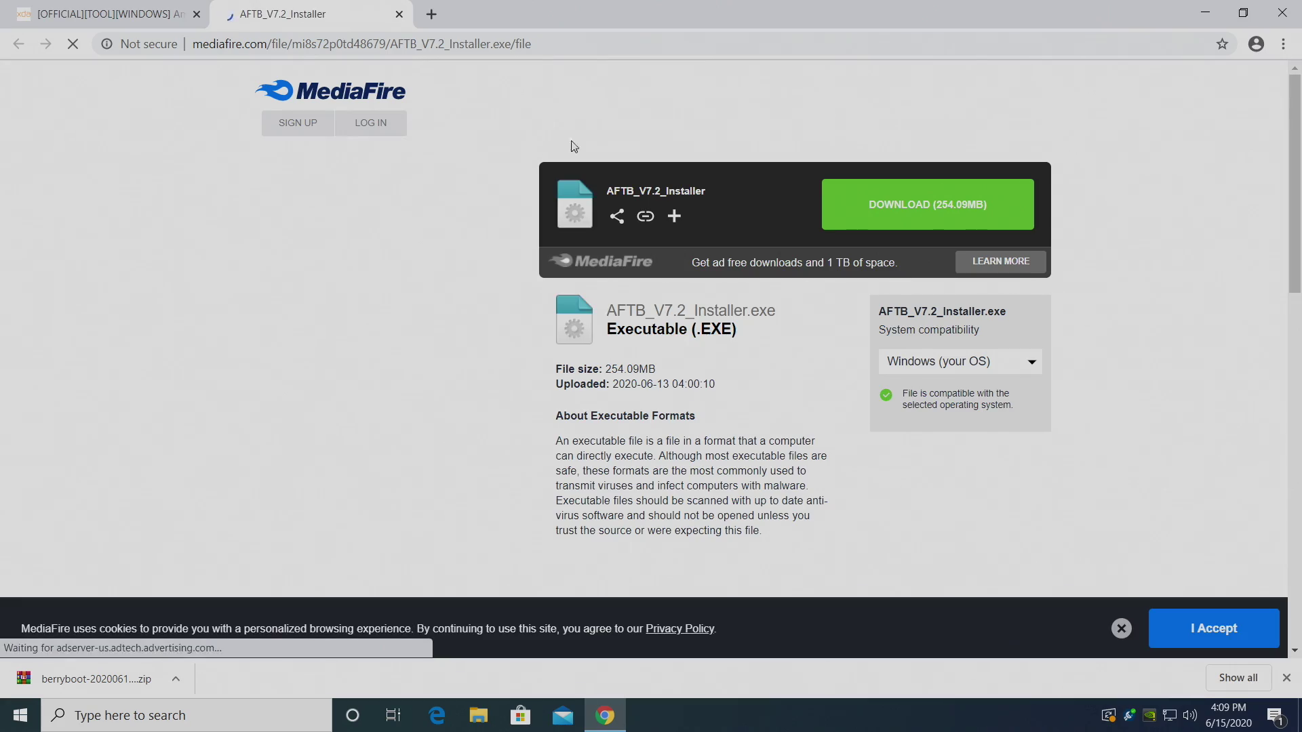
pyautogui.click(928, 208)
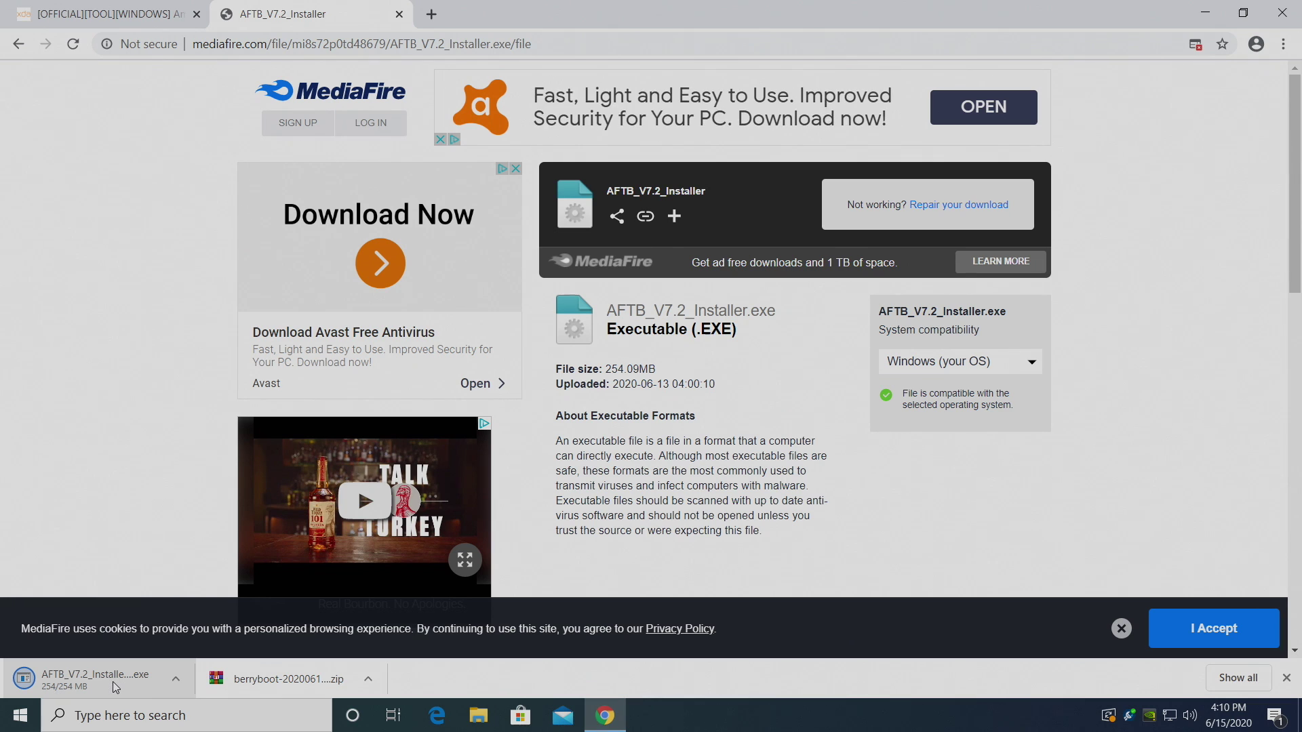
pyautogui.click(176, 678)
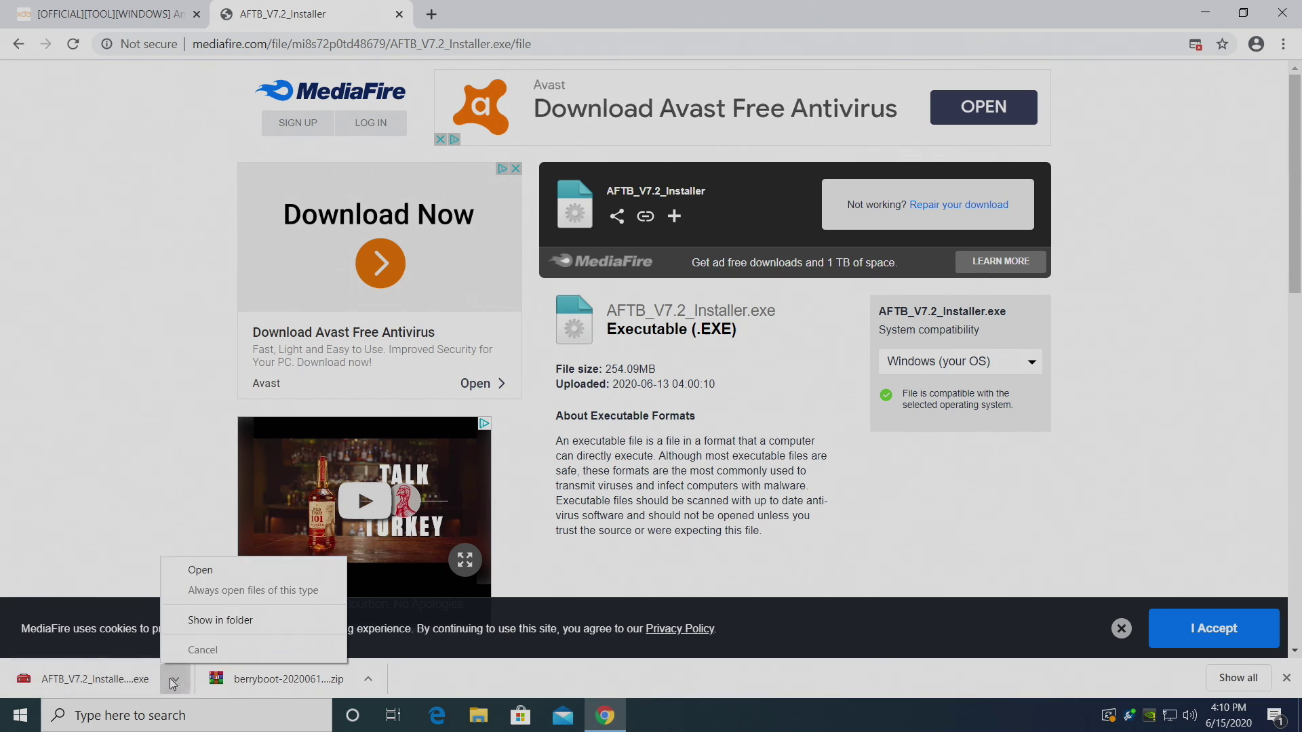
pyautogui.click(203, 618)
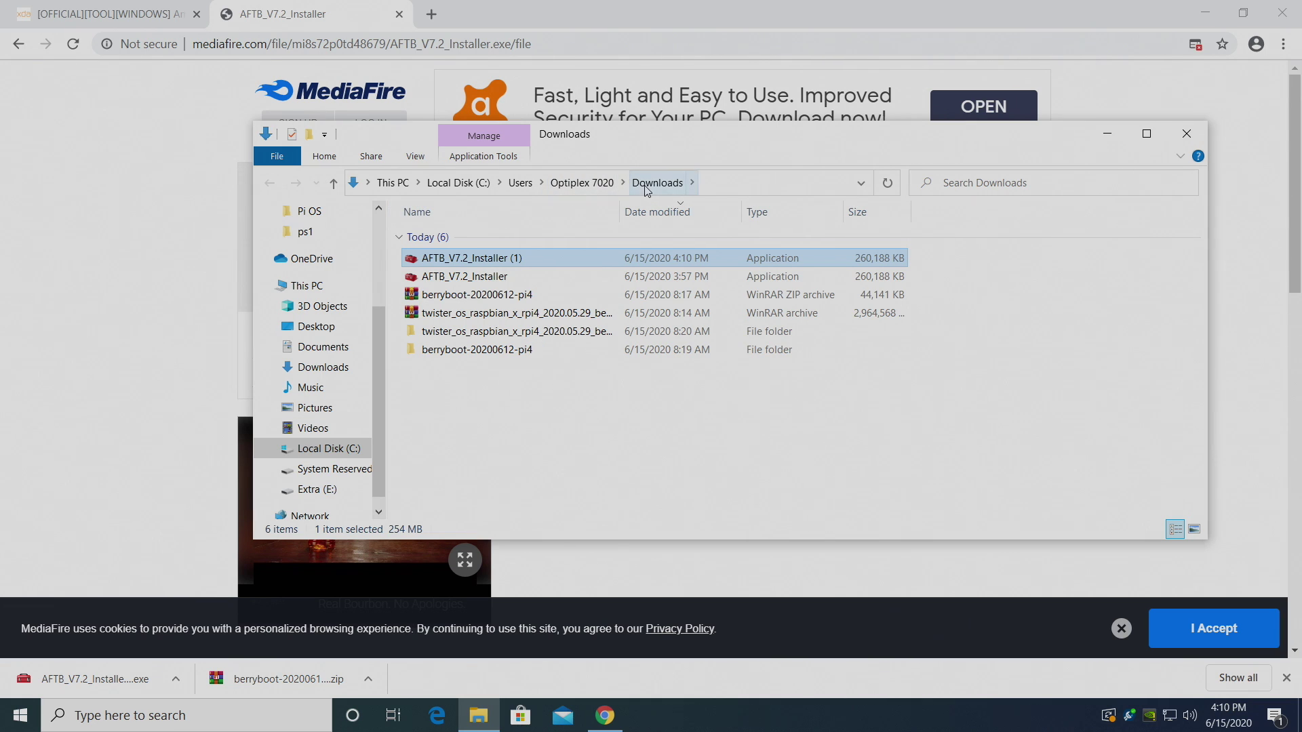
pyautogui.click(478, 279)
# Run AFTB_V7.2_Installer and install Amazon Fire Toolbox V7.2 at the default location.
pyautogui.doubleClick(478, 280)
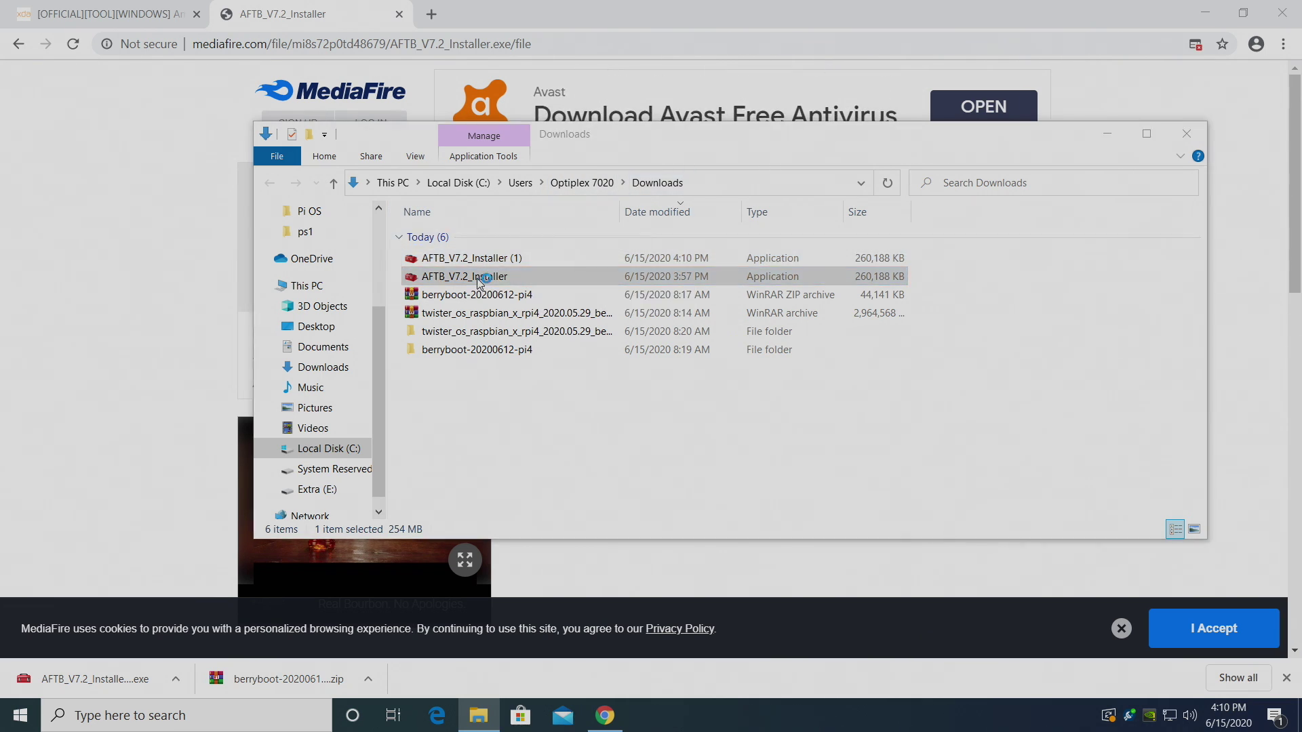
pyautogui.click(1106, 133)
pyautogui.click(1214, 12)
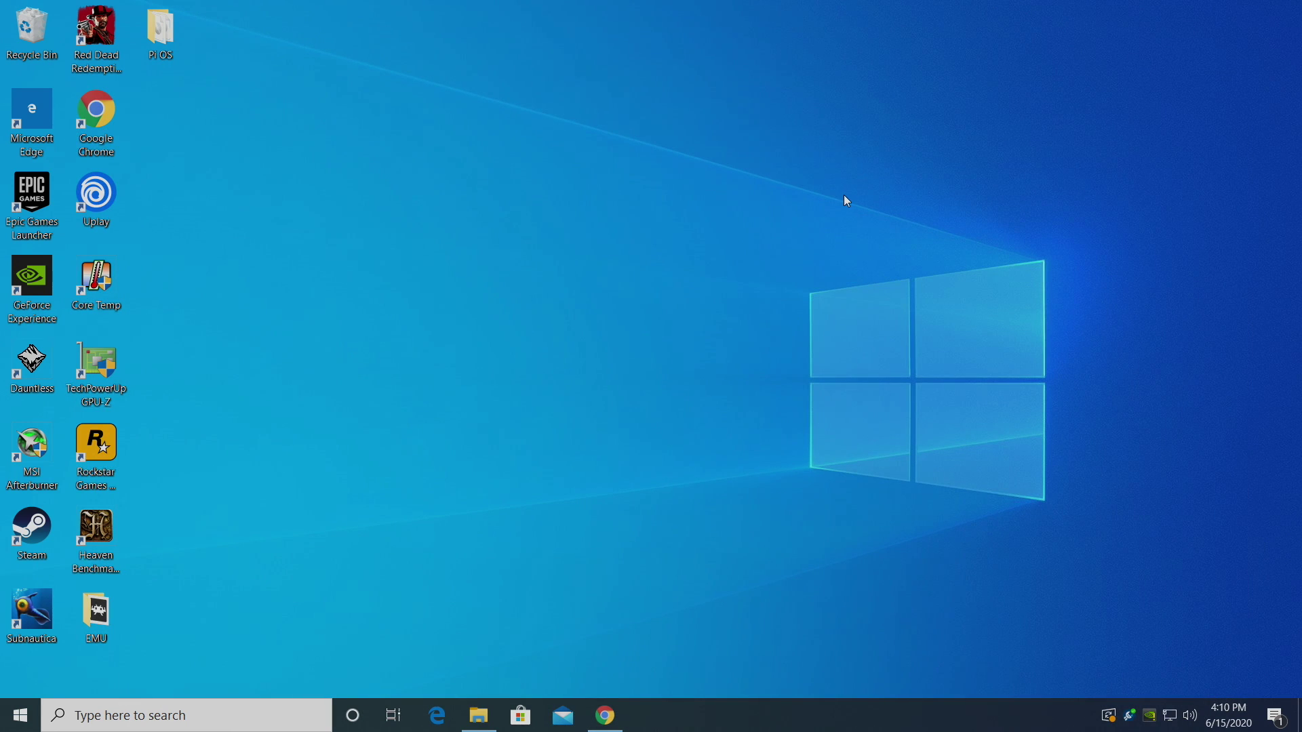
pyautogui.click(749, 494)
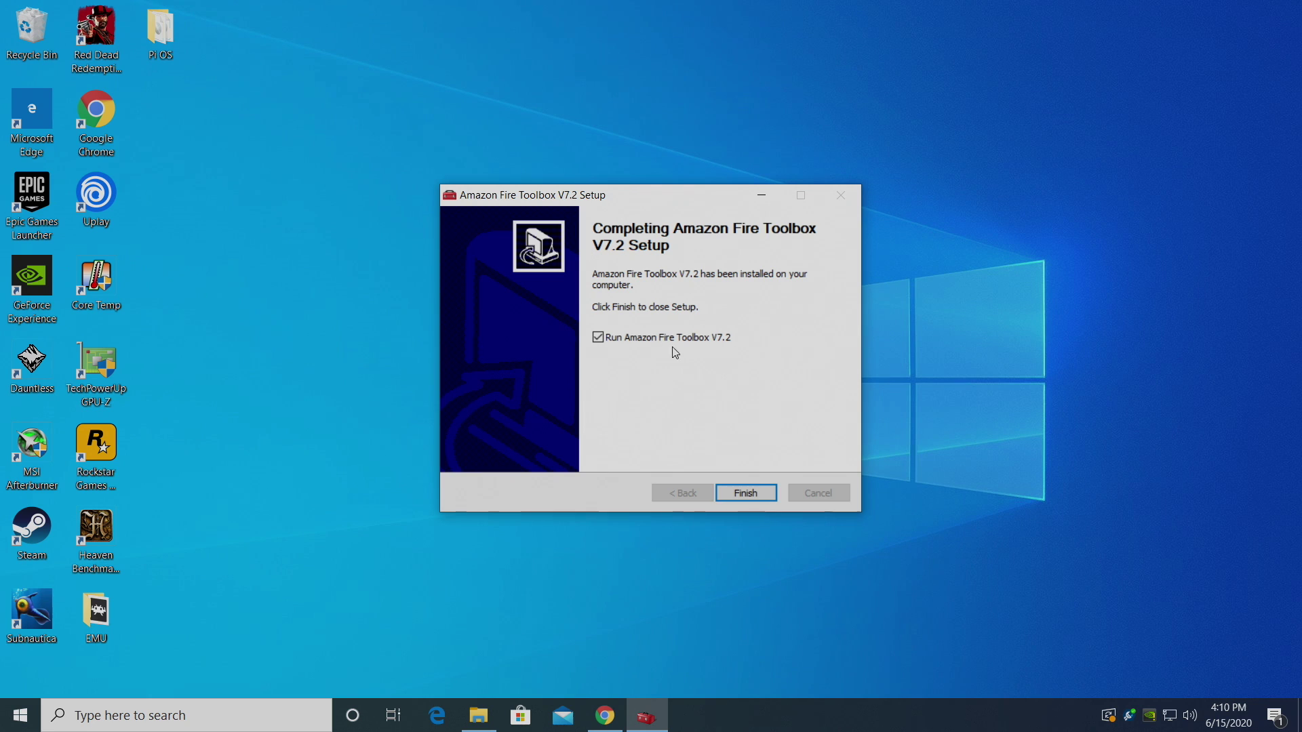
# Finish setup to launch Toolbox V7.2 and scroll through the Welcome changelog.
pyautogui.click(751, 492)
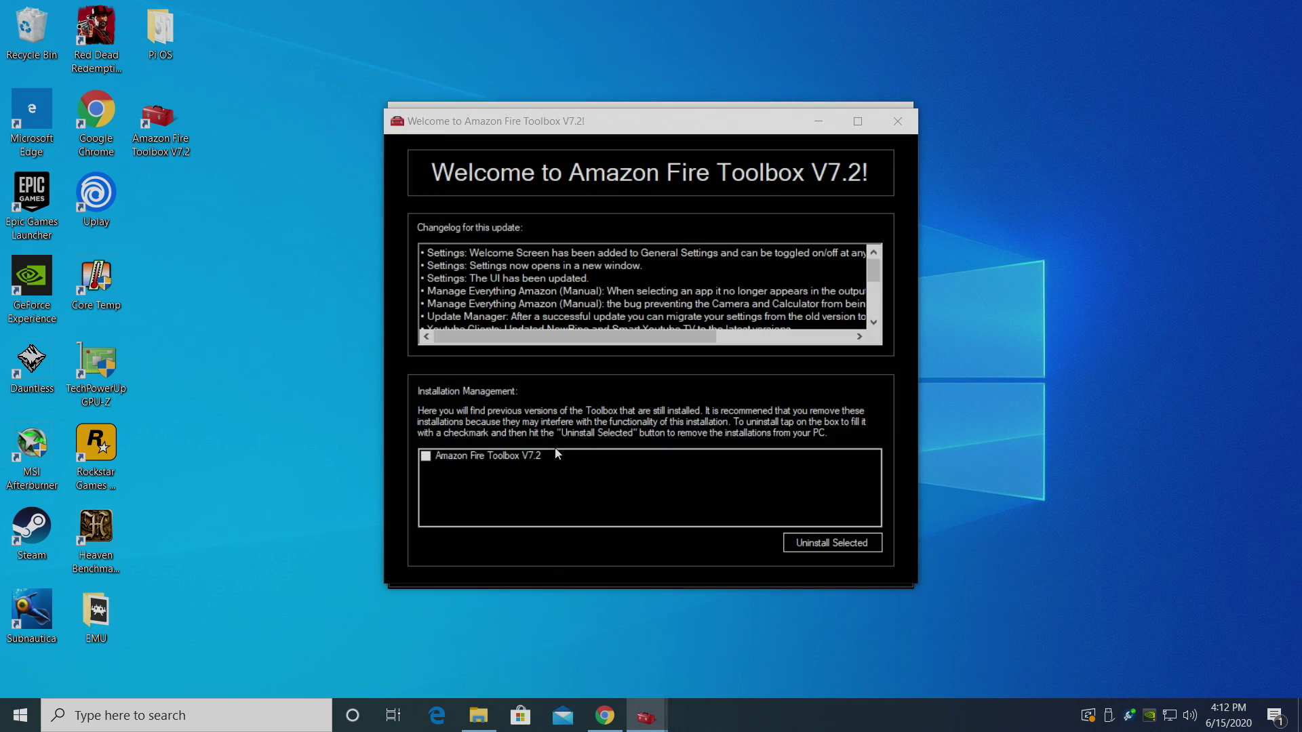
pyautogui.scroll(-5, 543, 310)
pyautogui.scroll(-2, 544, 310)
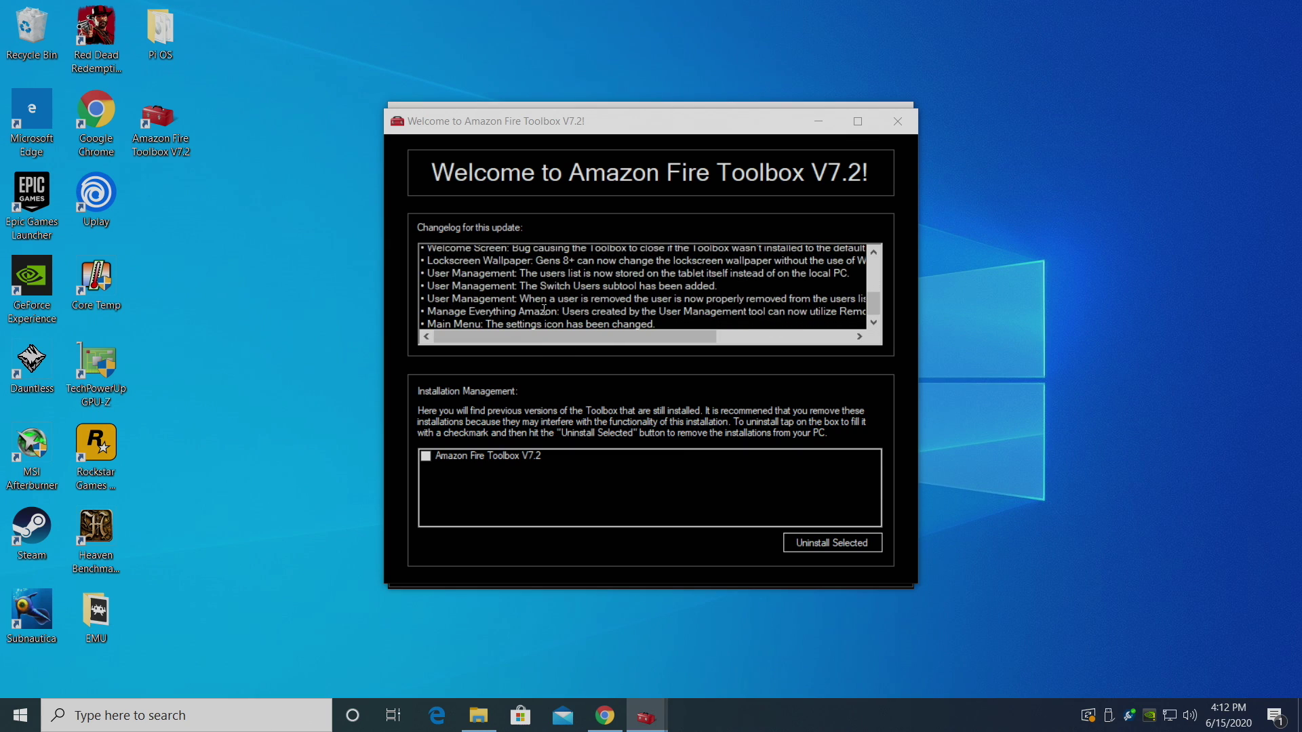
# Close the Welcome screen, install Google Services on the tablet, then open Google Services (Manage).
pyautogui.click(819, 124)
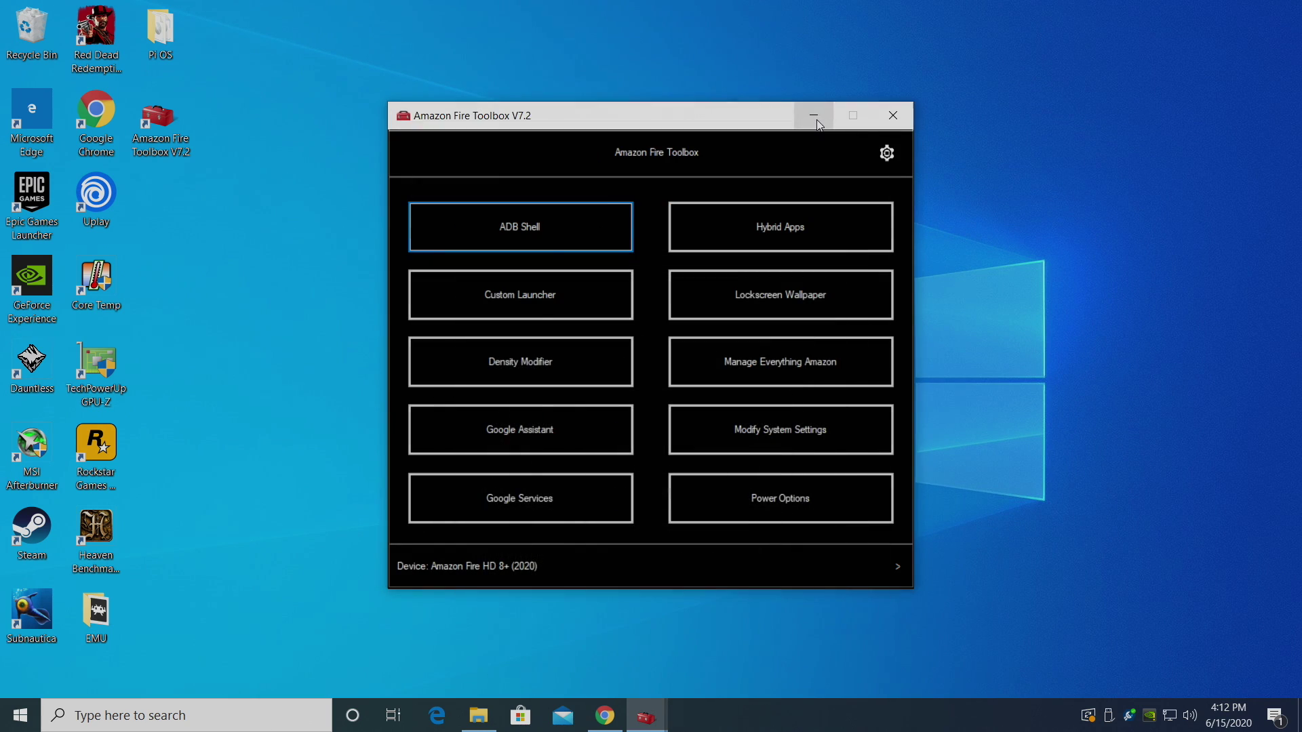
pyautogui.moveTo(637, 122); pyautogui.dragTo(639, 100)
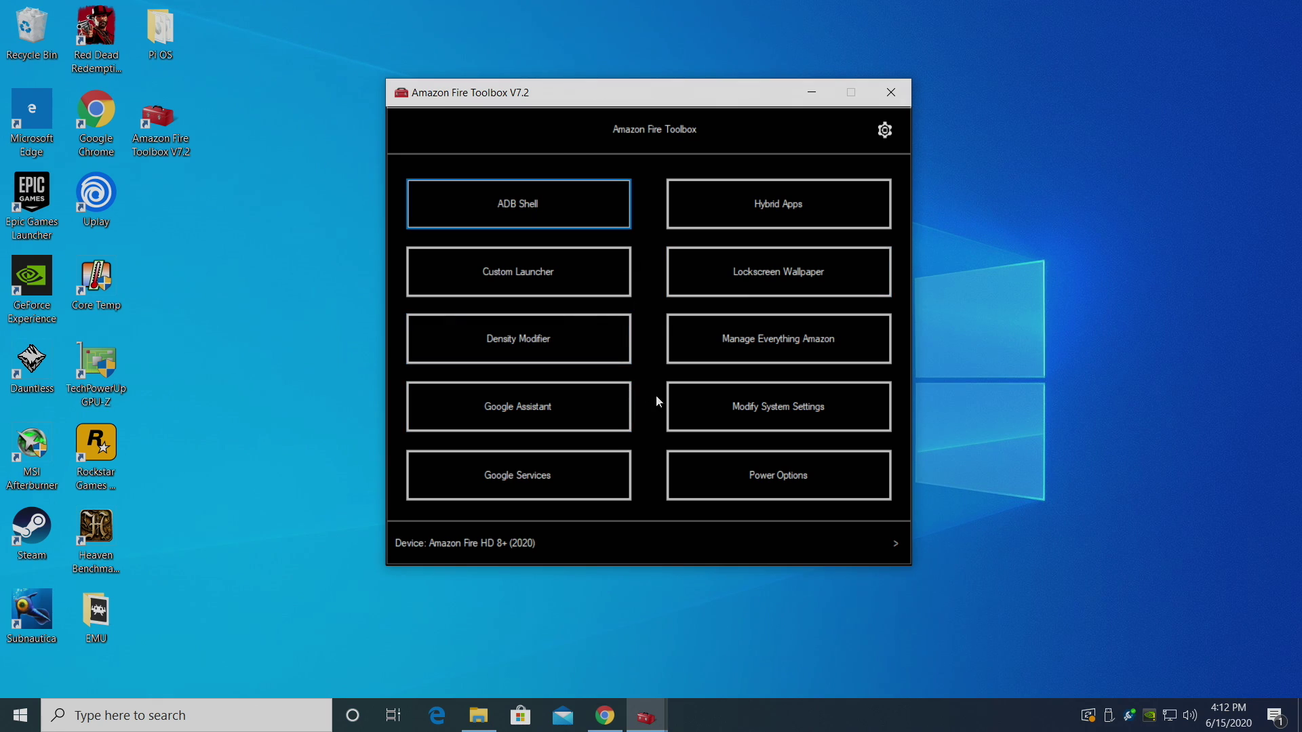
pyautogui.click(535, 479)
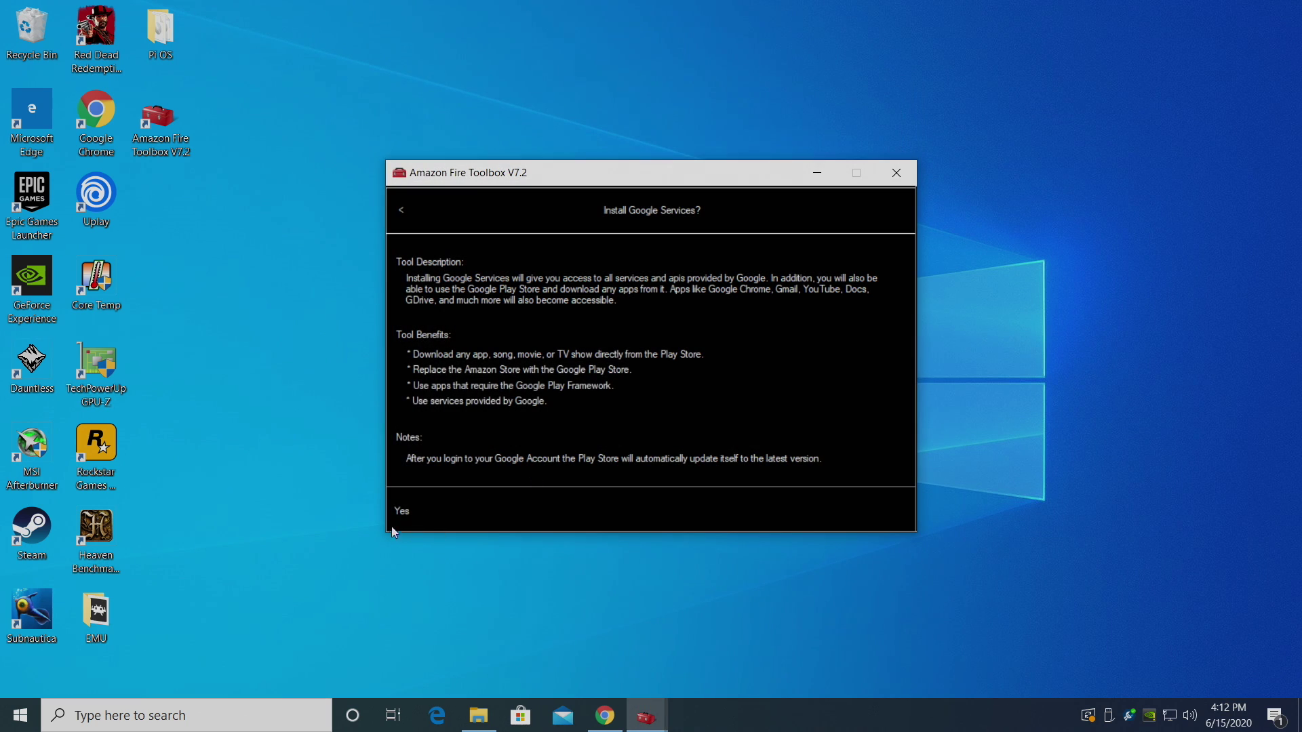
pyautogui.click(402, 511)
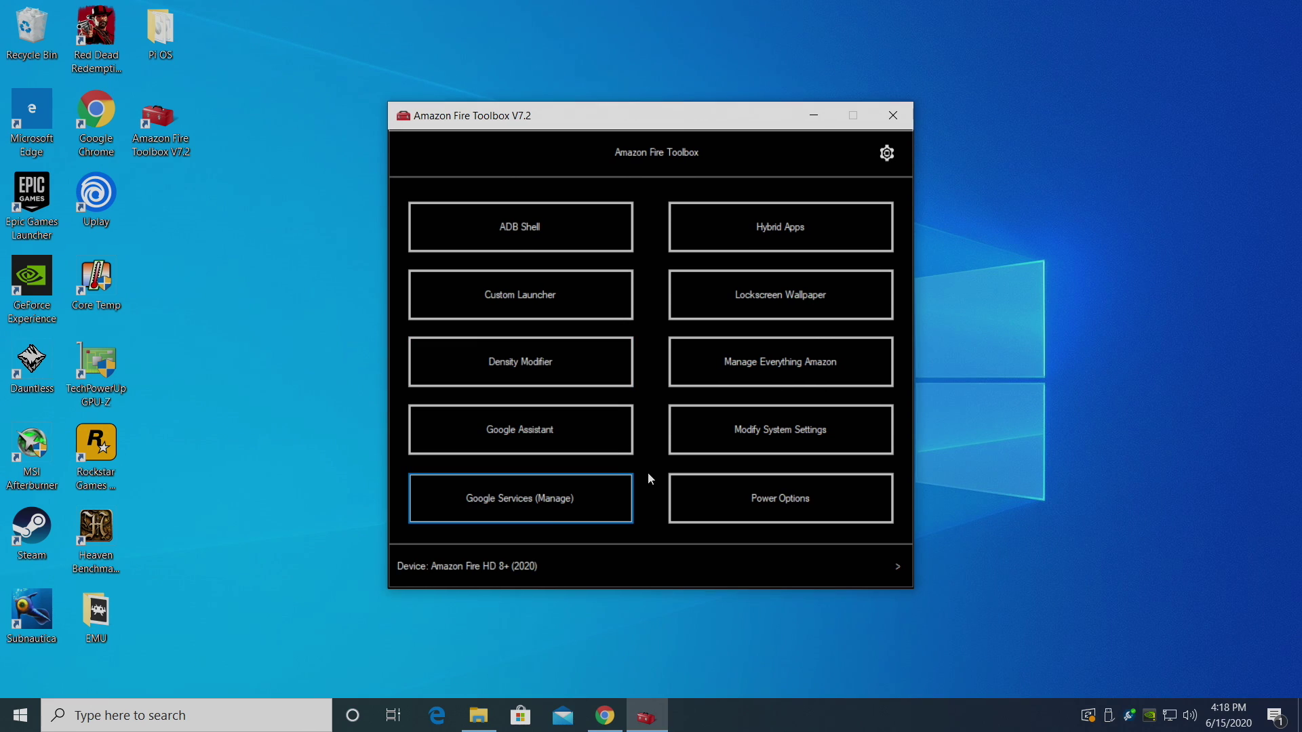
pyautogui.click(520, 503)
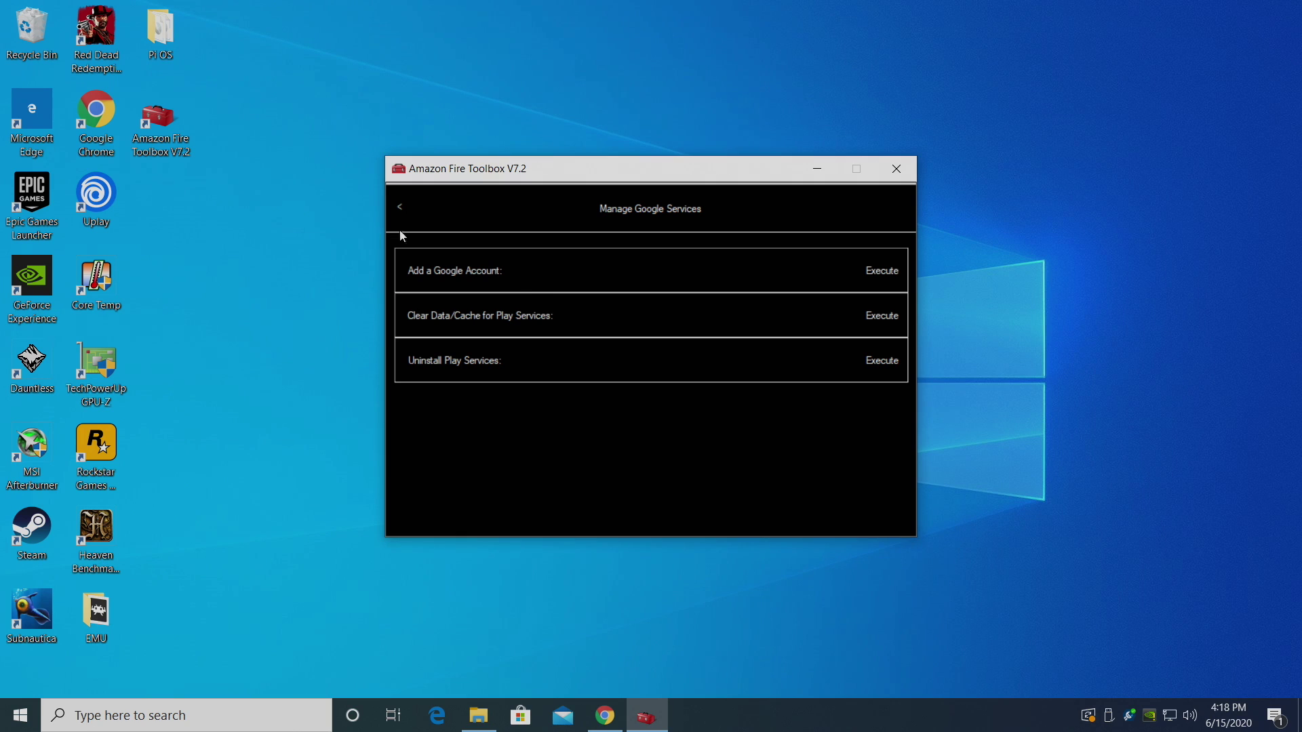
# Back at the main menu, install WallChanger for the lockscreen wallpaper via Execute.
pyautogui.click(400, 208)
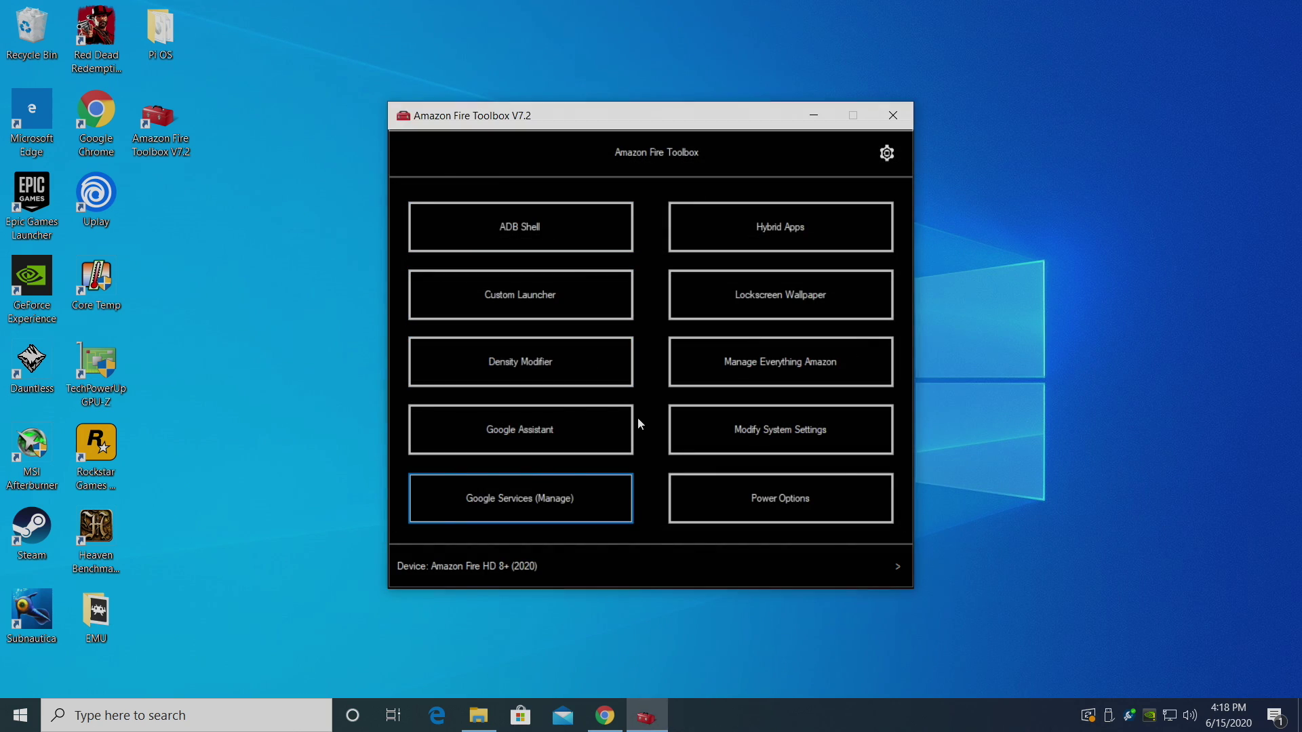
pyautogui.click(809, 298)
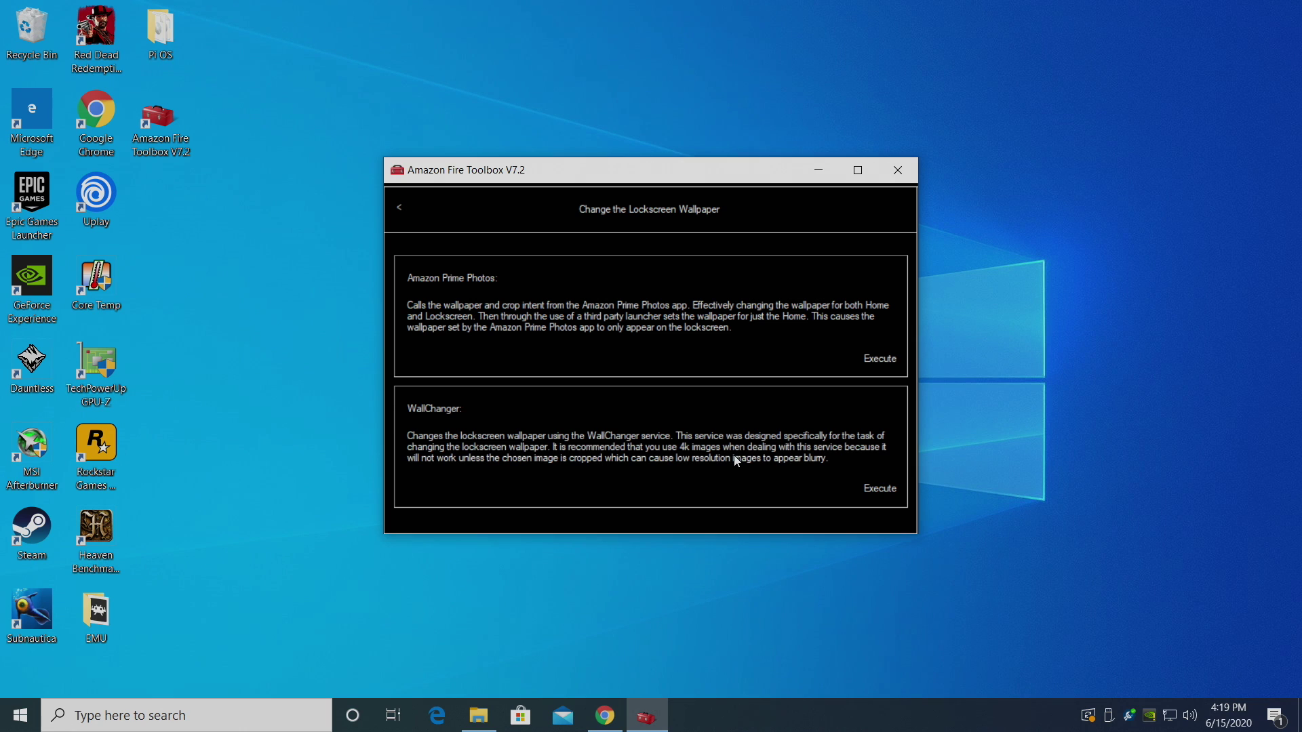
pyautogui.click(883, 497)
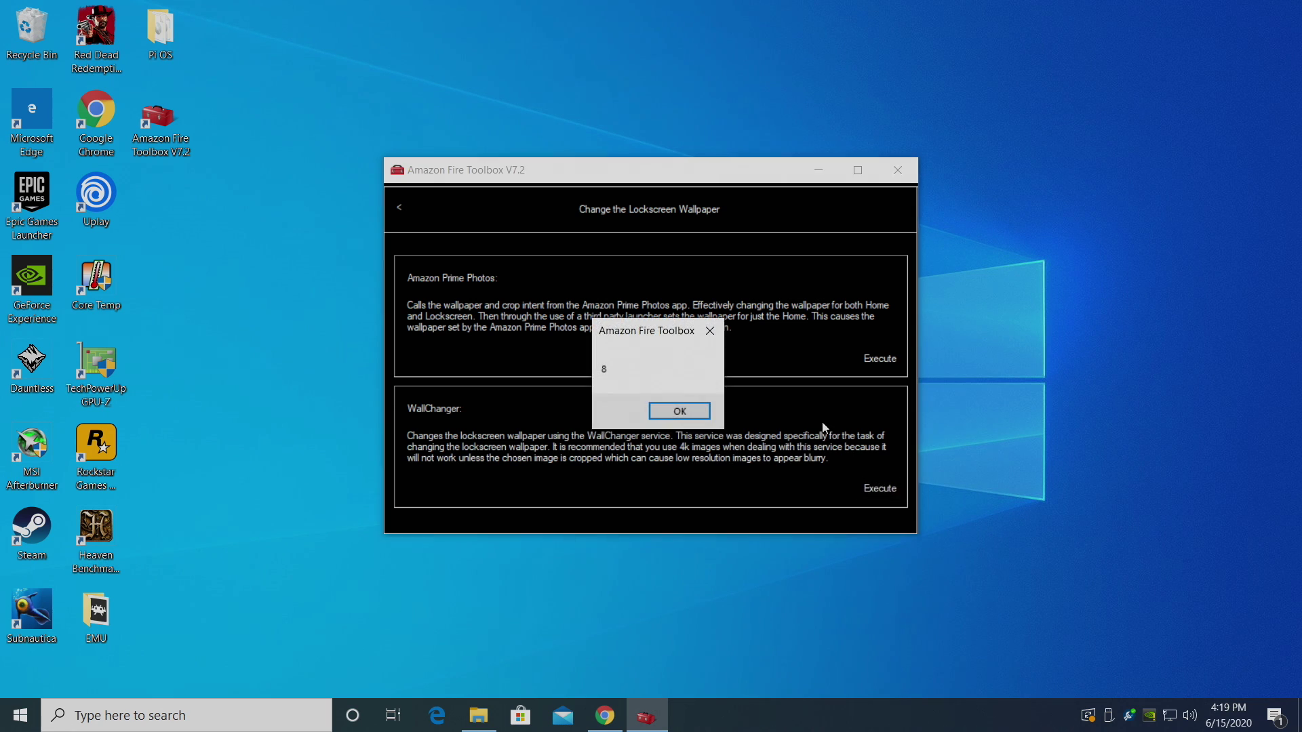
pyautogui.click(678, 415)
pyautogui.press('Return')
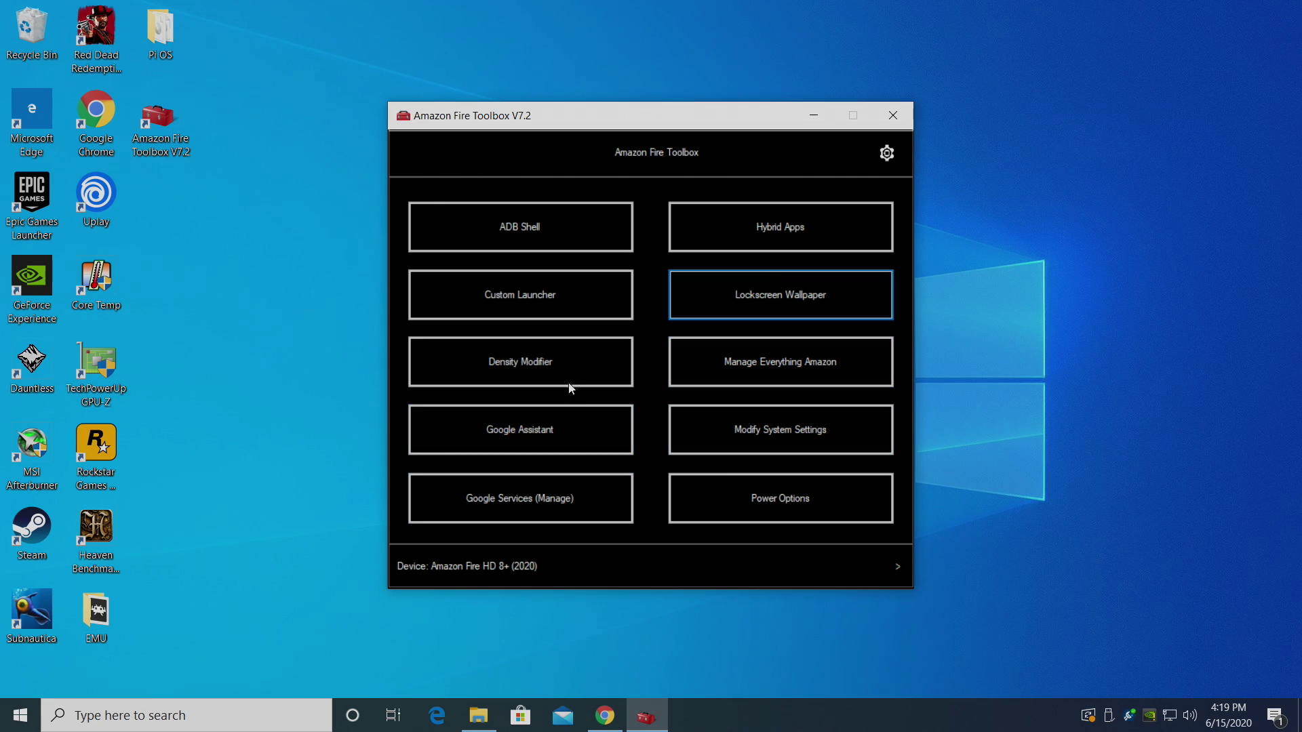
# Install Nova Launcher through Custom Launcher, keeping Disable Fire Launcher as the method.
pyautogui.click(554, 301)
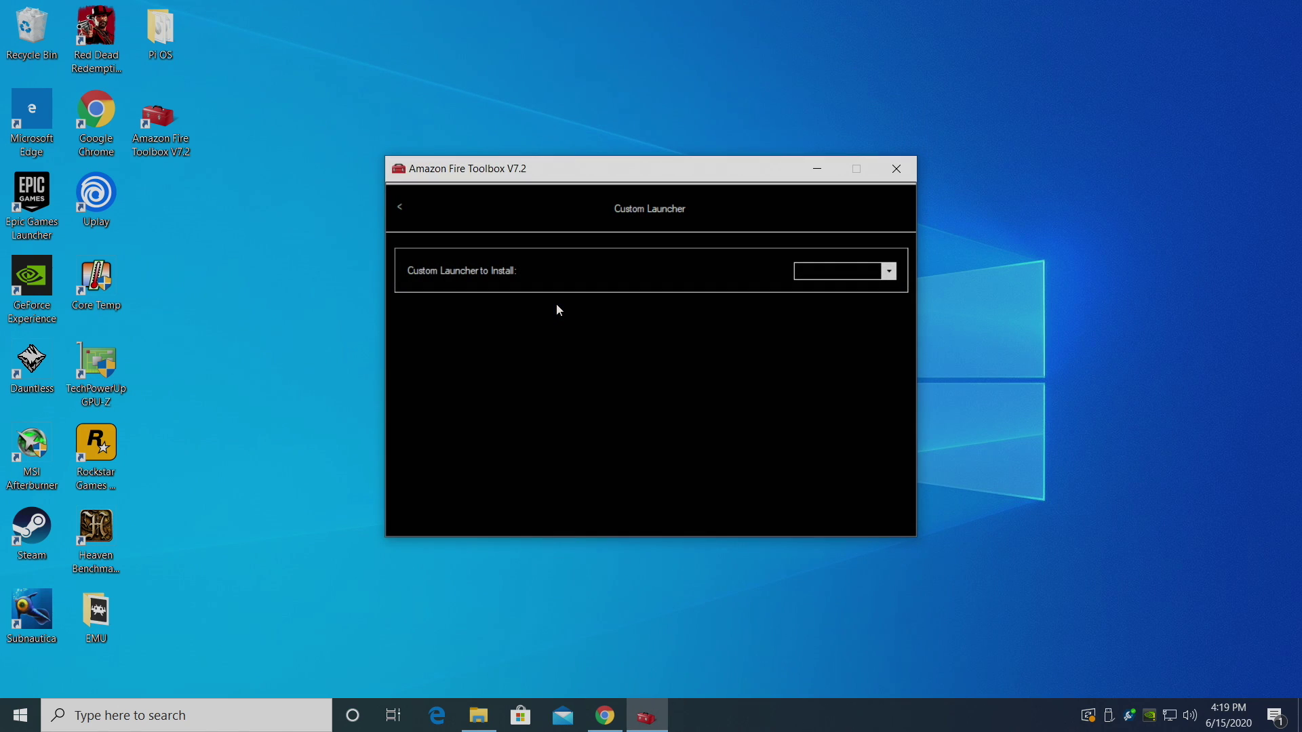
pyautogui.click(890, 273)
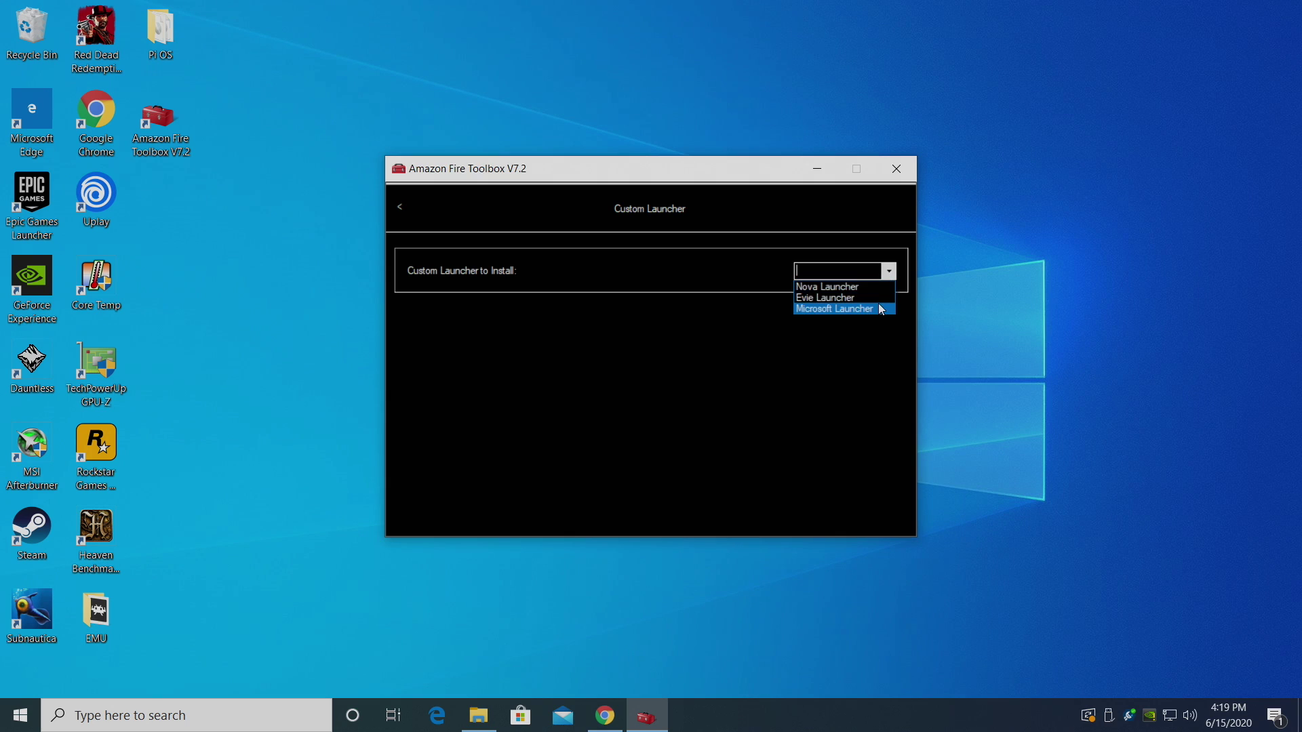
pyautogui.click(872, 288)
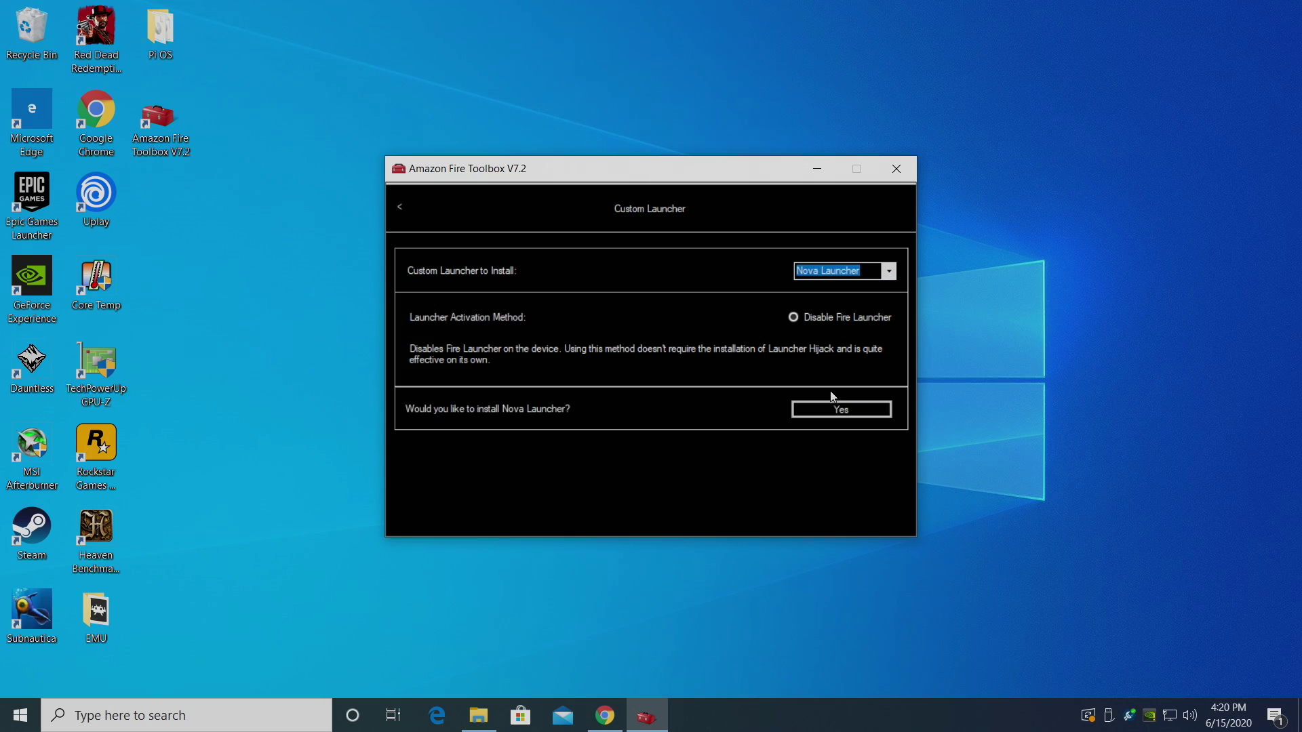
pyautogui.click(842, 410)
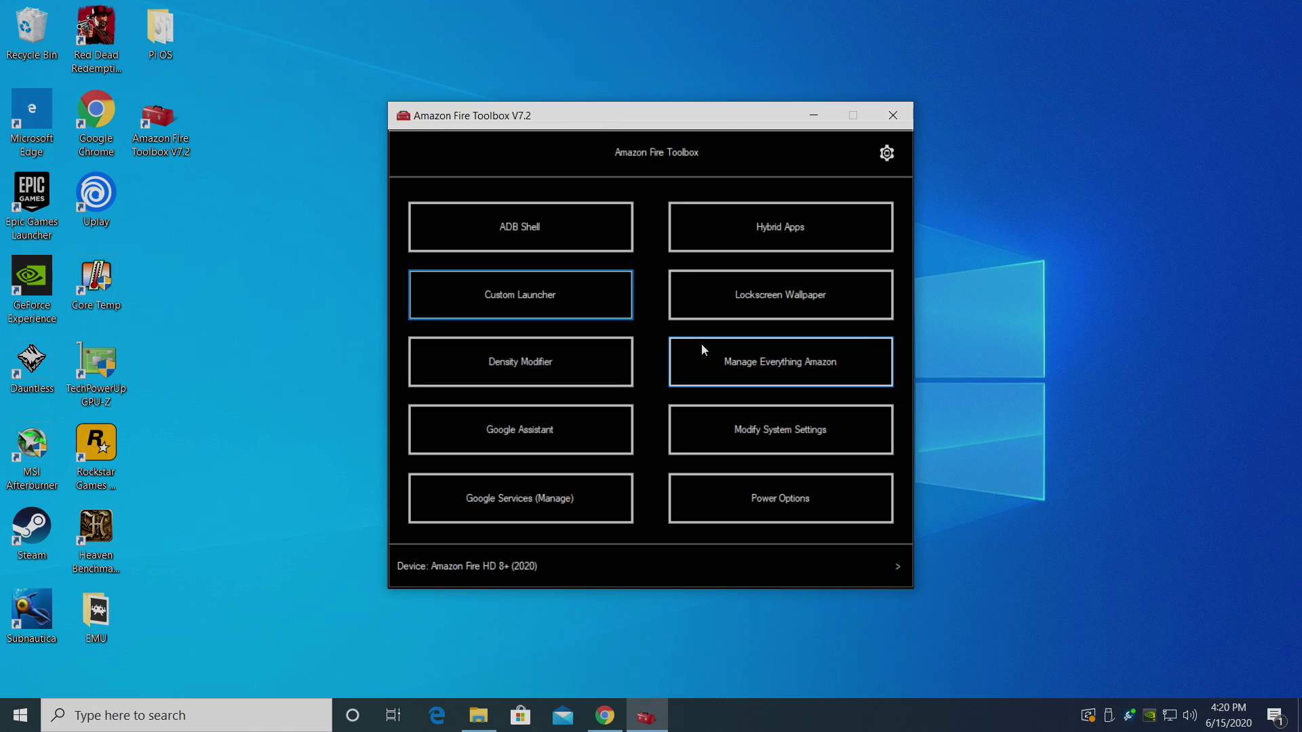
# View the Manual list of Amazon apps to disable, go back, and close the Toolbox.
pyautogui.click(758, 374)
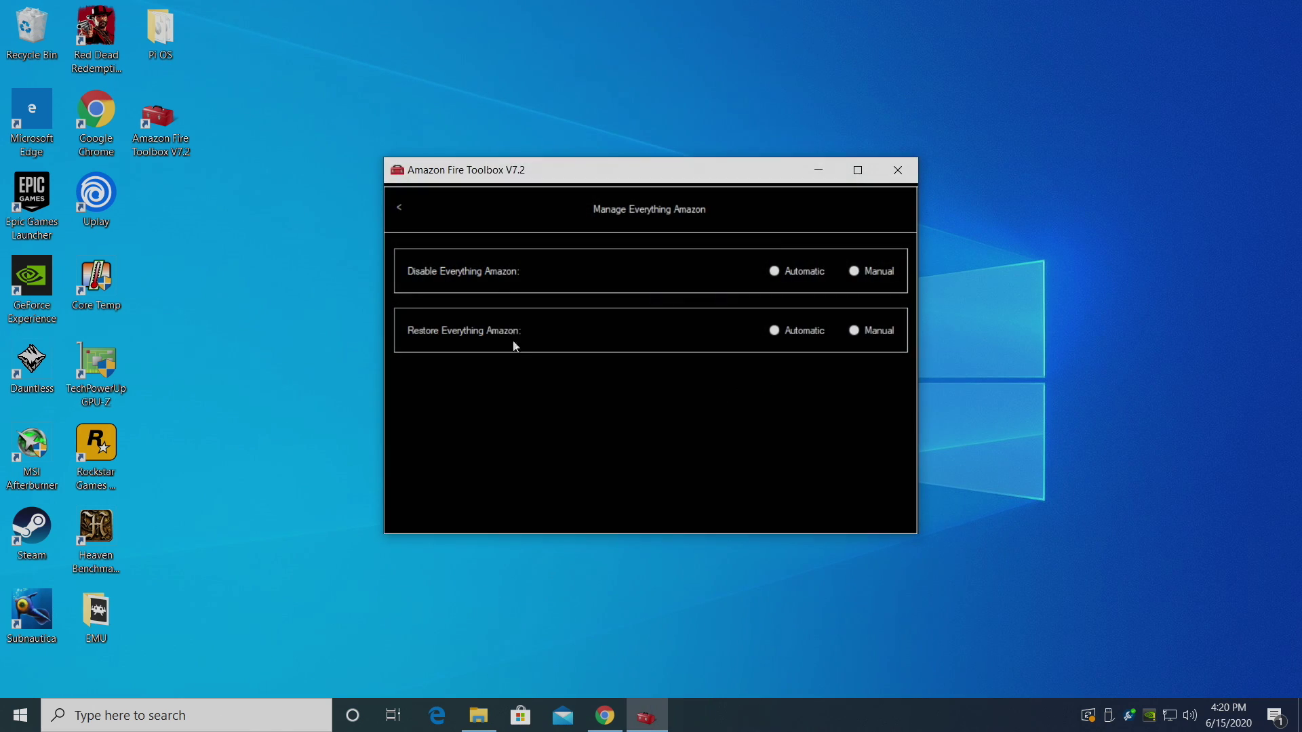
pyautogui.click(860, 275)
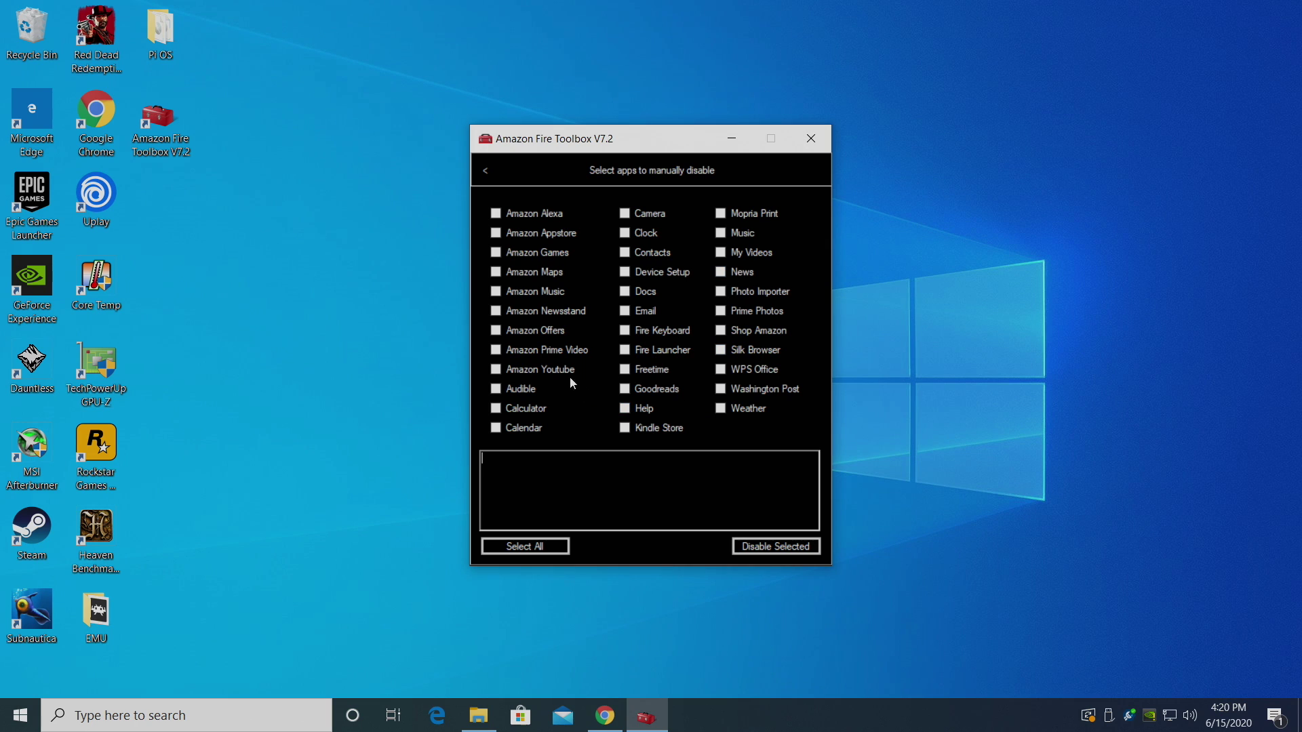
pyautogui.click(486, 170)
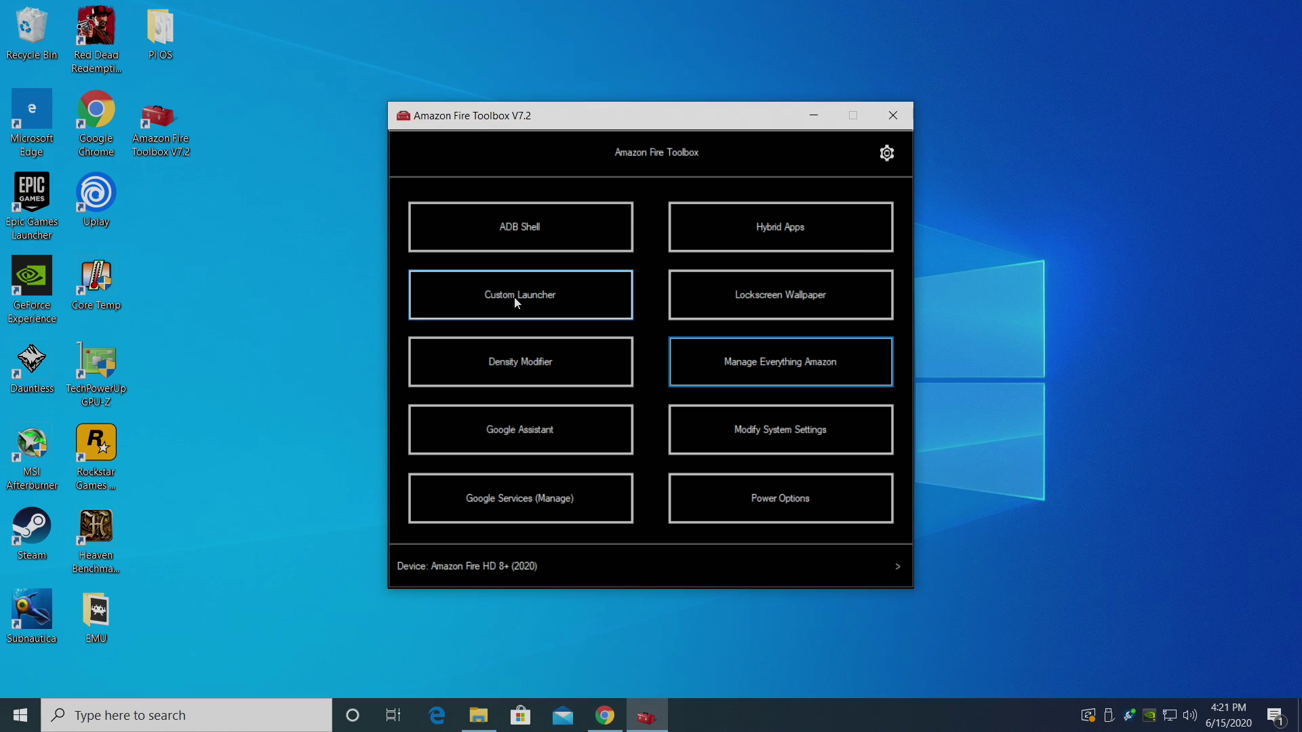
pyautogui.click(893, 115)
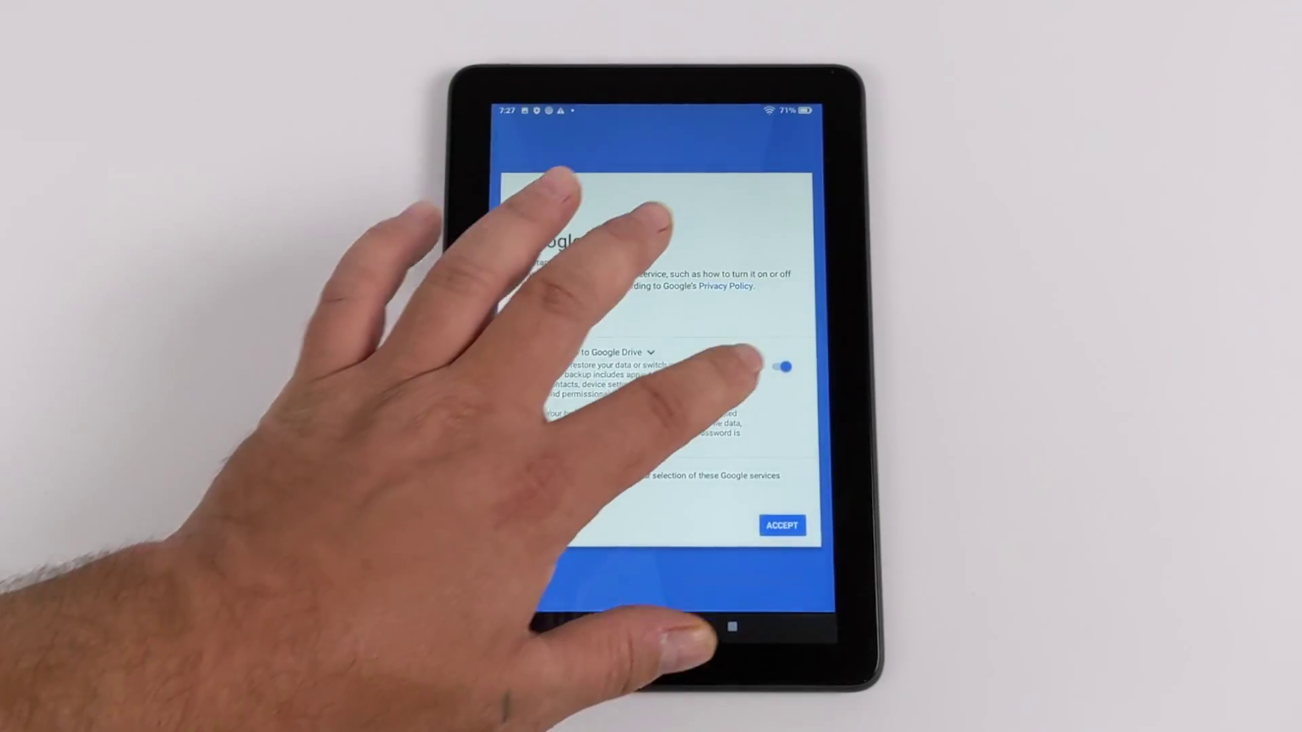
# Turn off backing up to Google Drive in the Play Store setup.
pyautogui.click(782, 367)
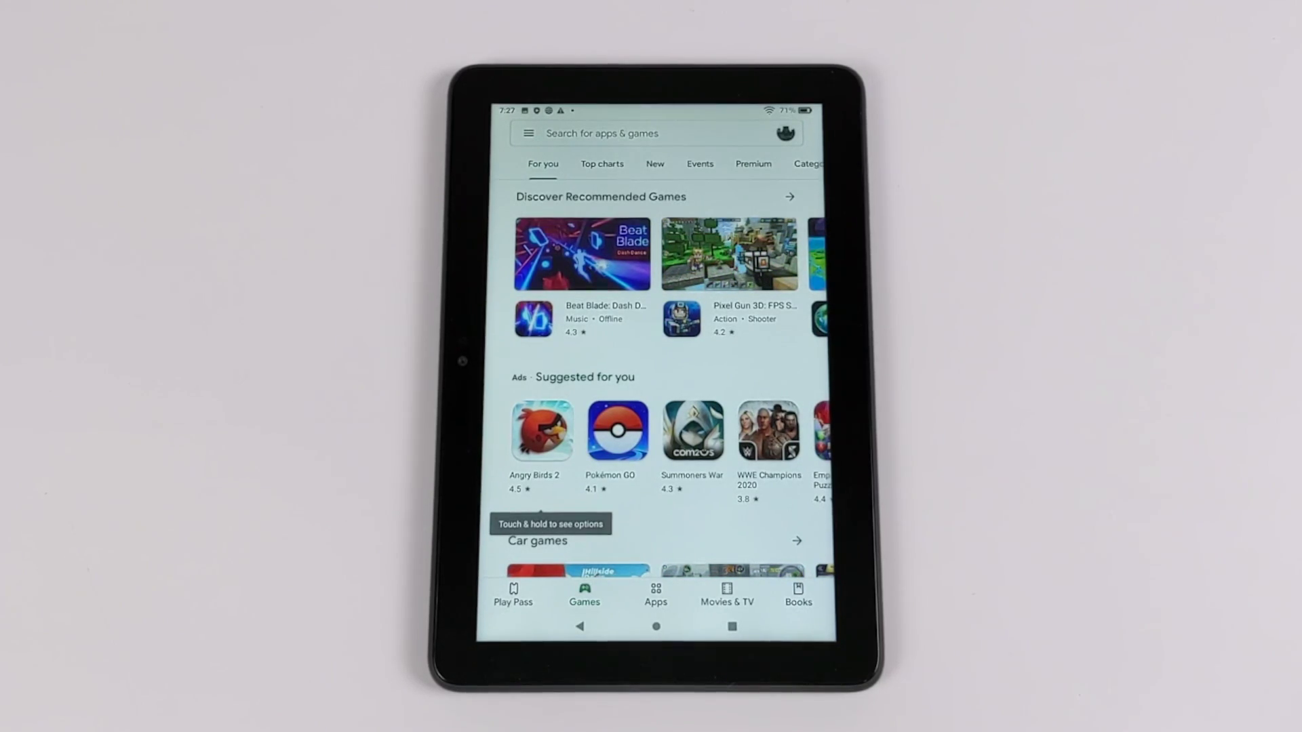
pyautogui.scroll(-5, 567, 372)
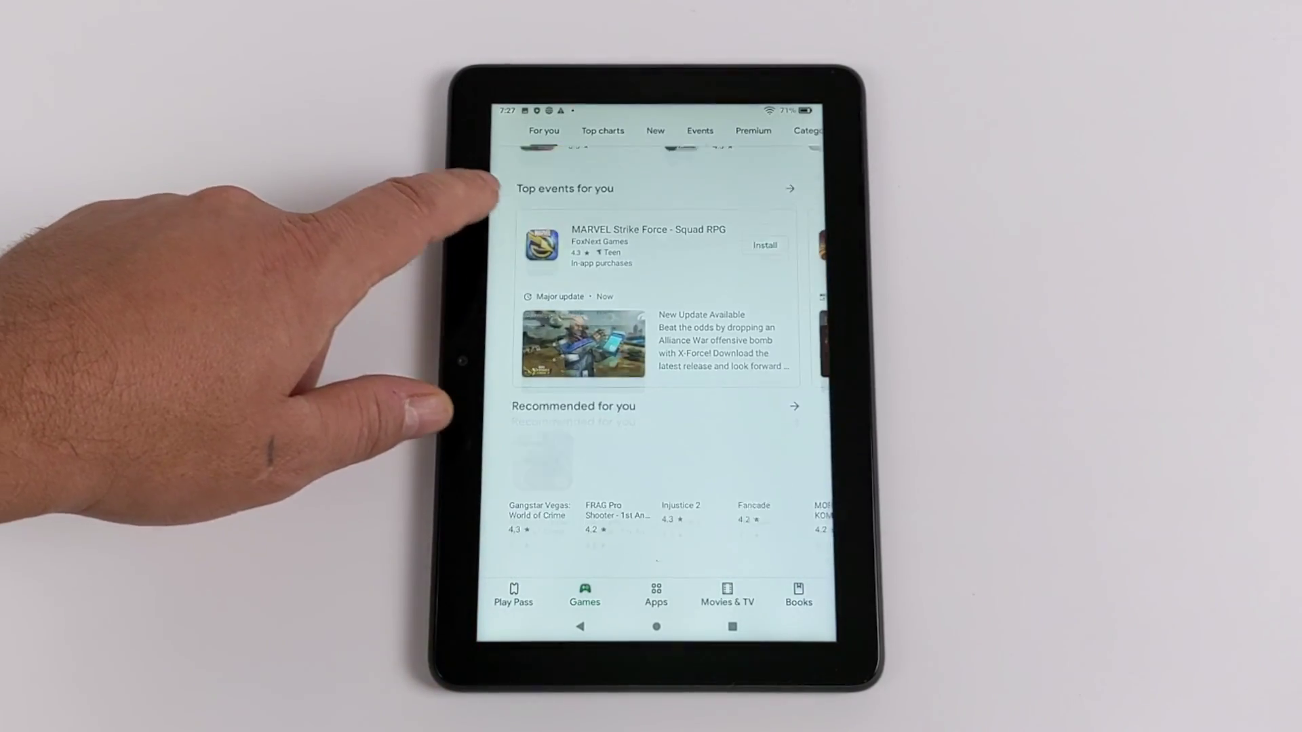
pyautogui.scroll(5, 656, 373)
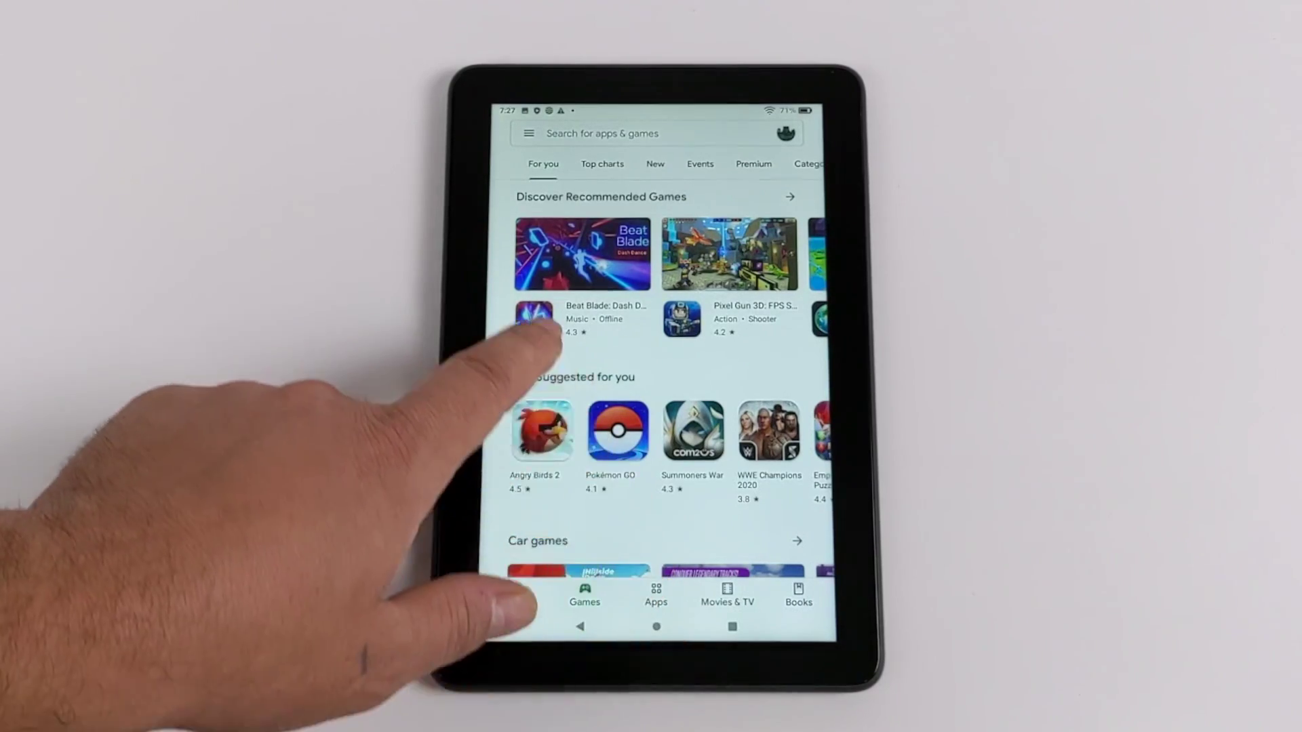
# Browse the Top charts and New games lists, then the Apps section, and return to Games.
pyautogui.click(602, 164)
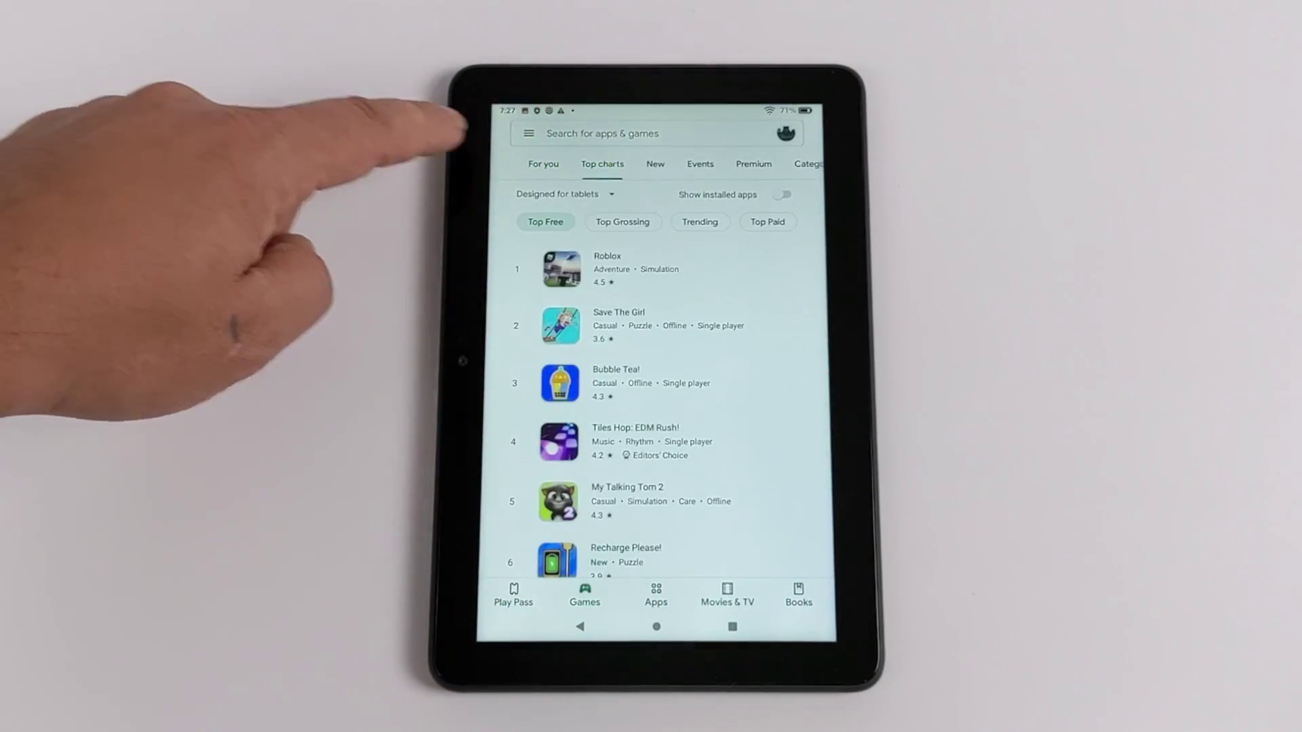
pyautogui.click(668, 164)
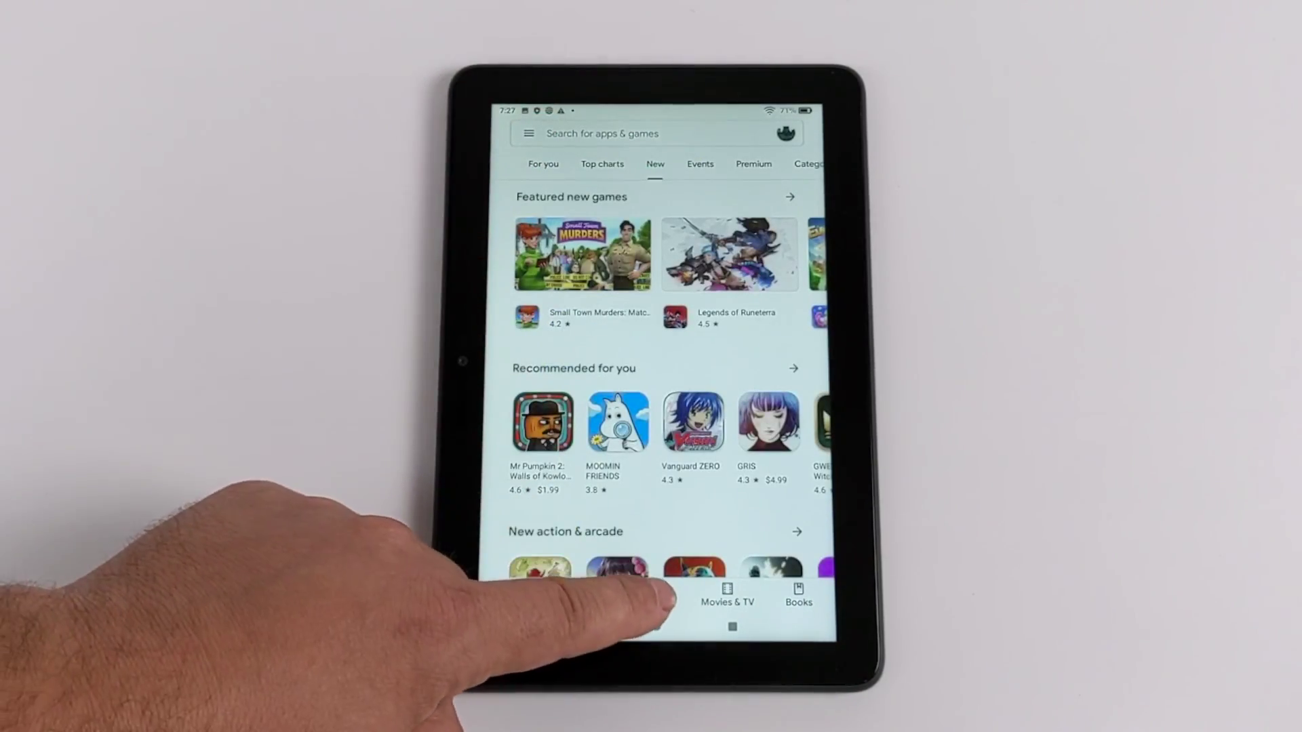
pyautogui.click(655, 594)
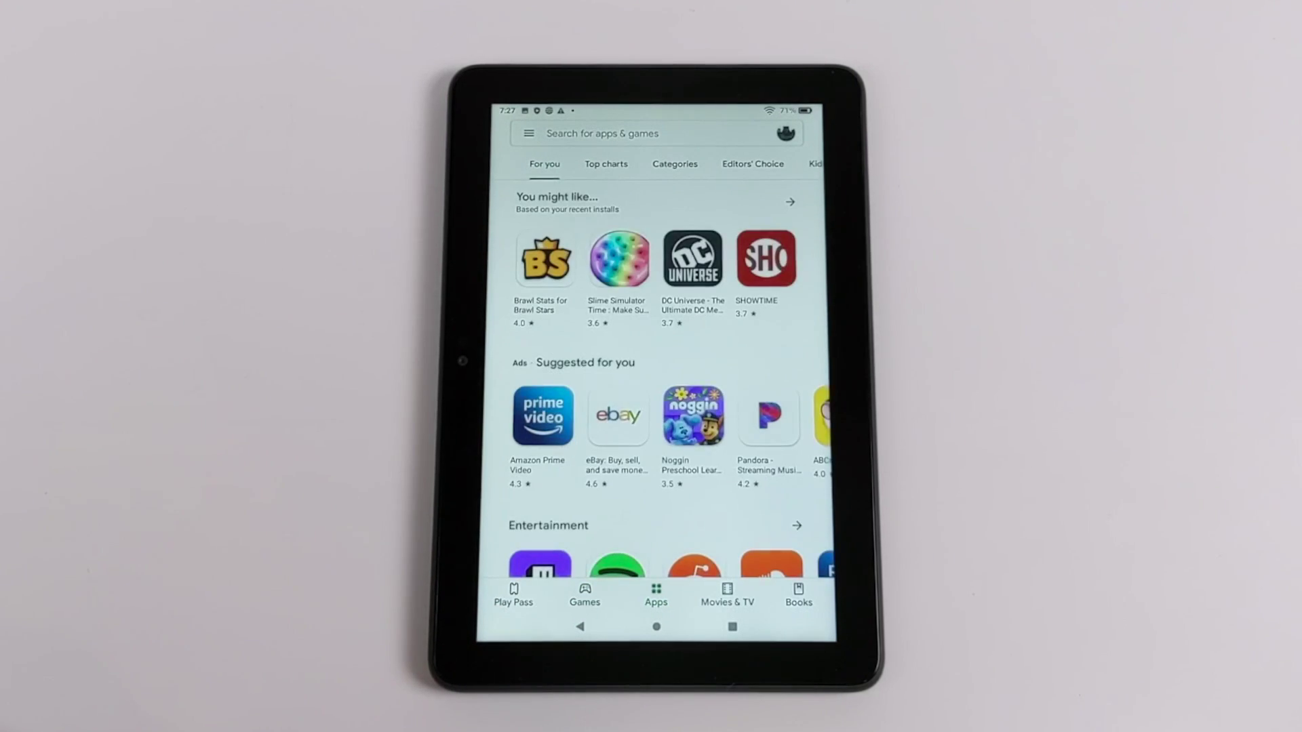
pyautogui.click(584, 595)
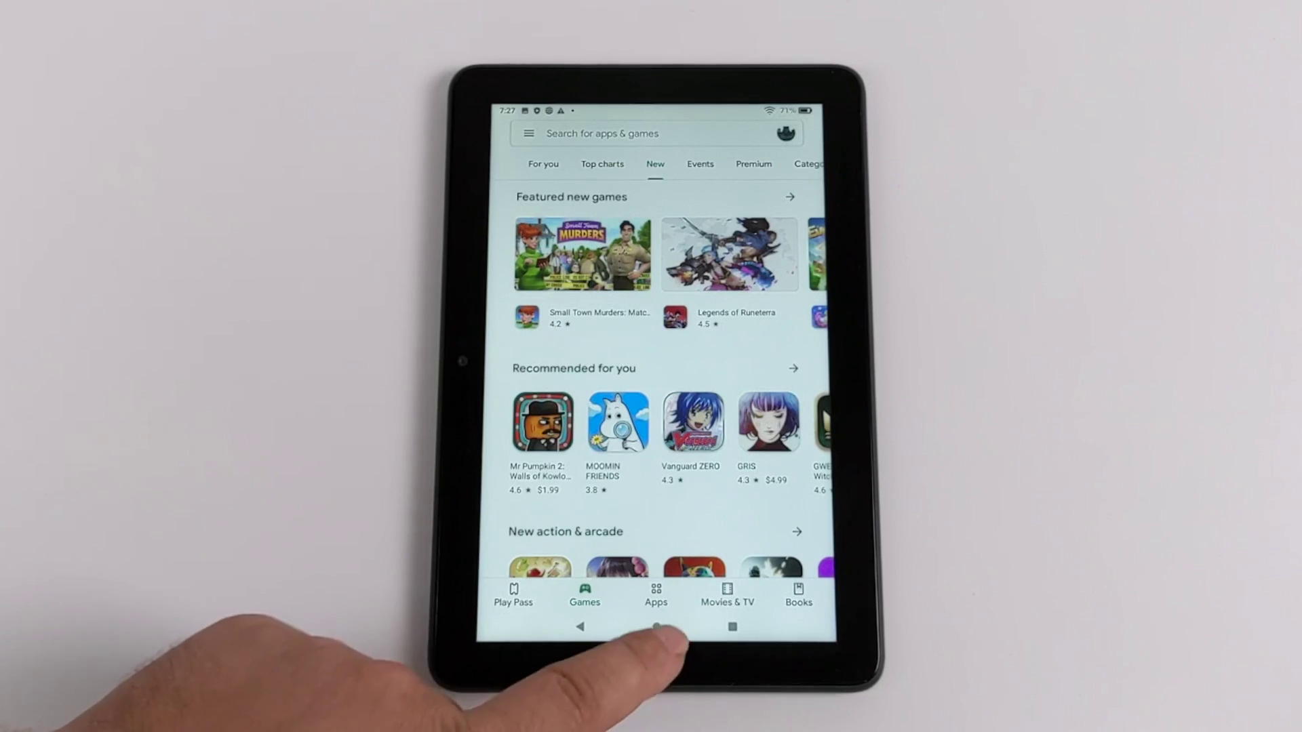
# Check the app drawer for WallChanger and Nova Settings, then return to the Nova home screen.
pyautogui.click(655, 626)
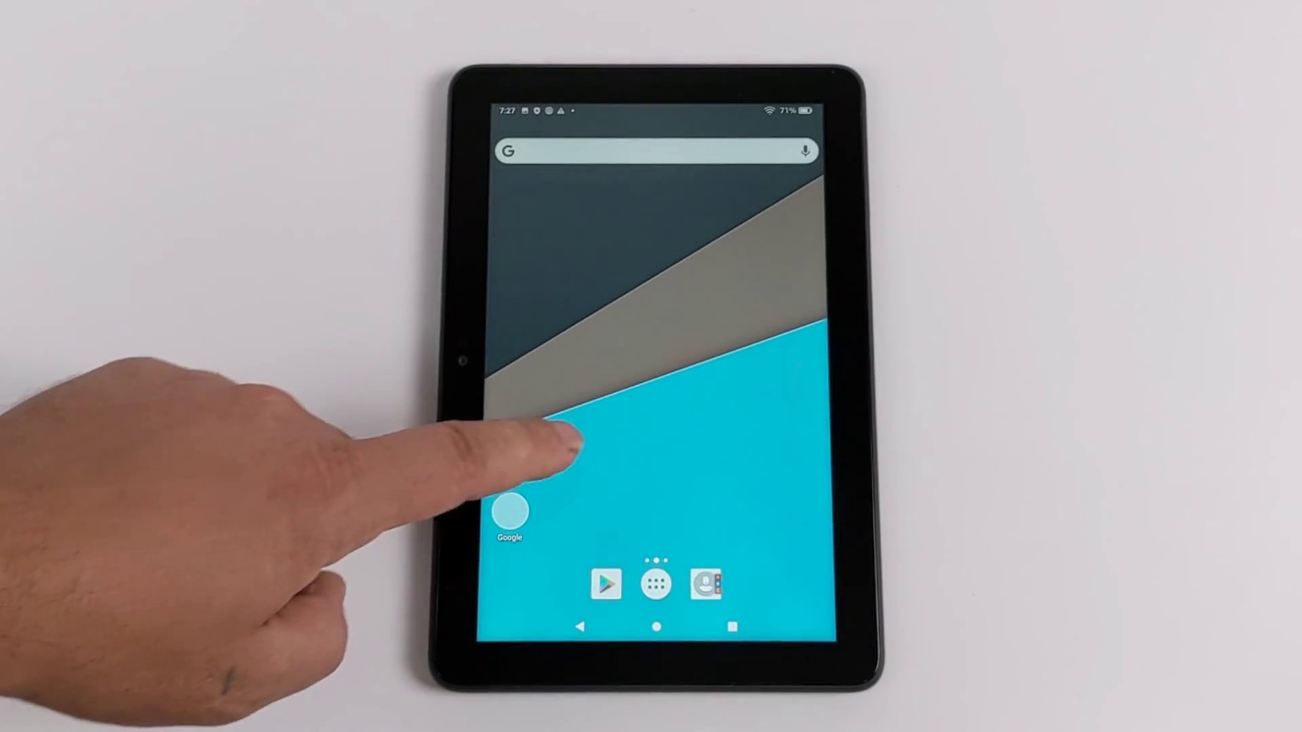
pyautogui.click(659, 582)
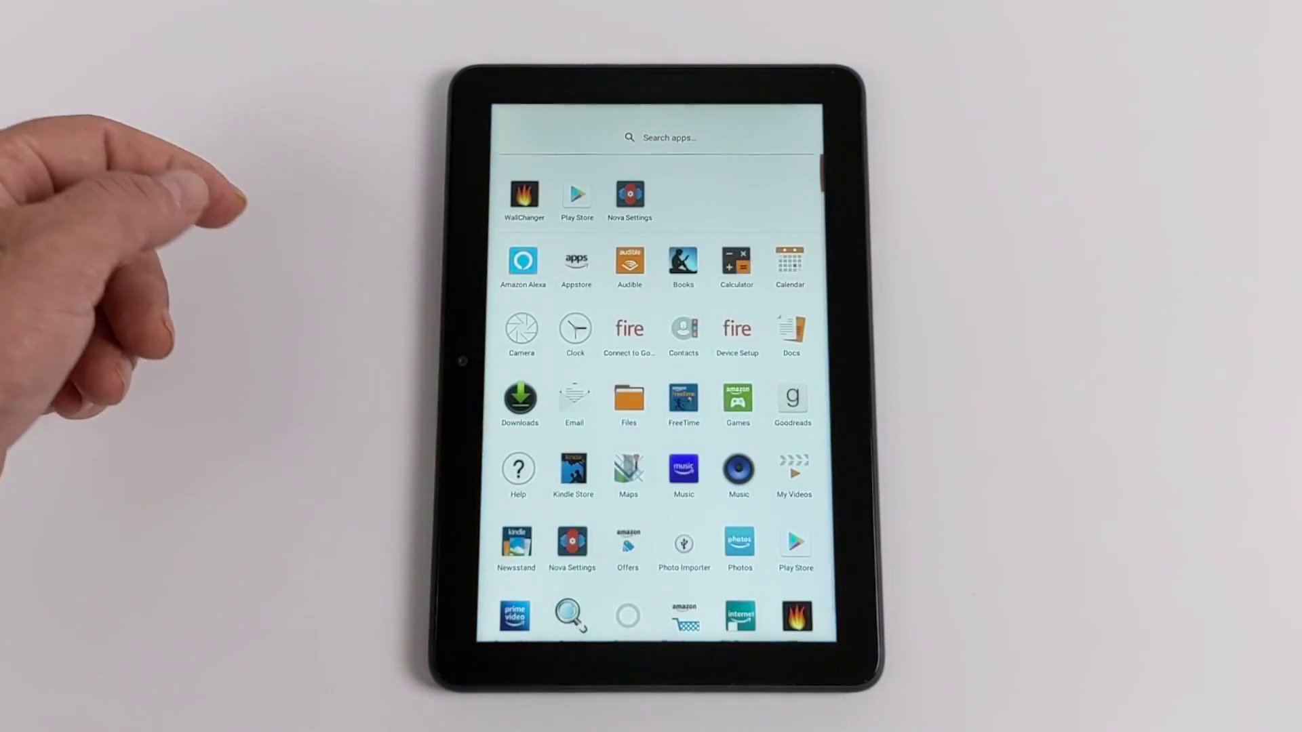
pyautogui.moveTo(523, 377); pyautogui.dragTo(448, 109)
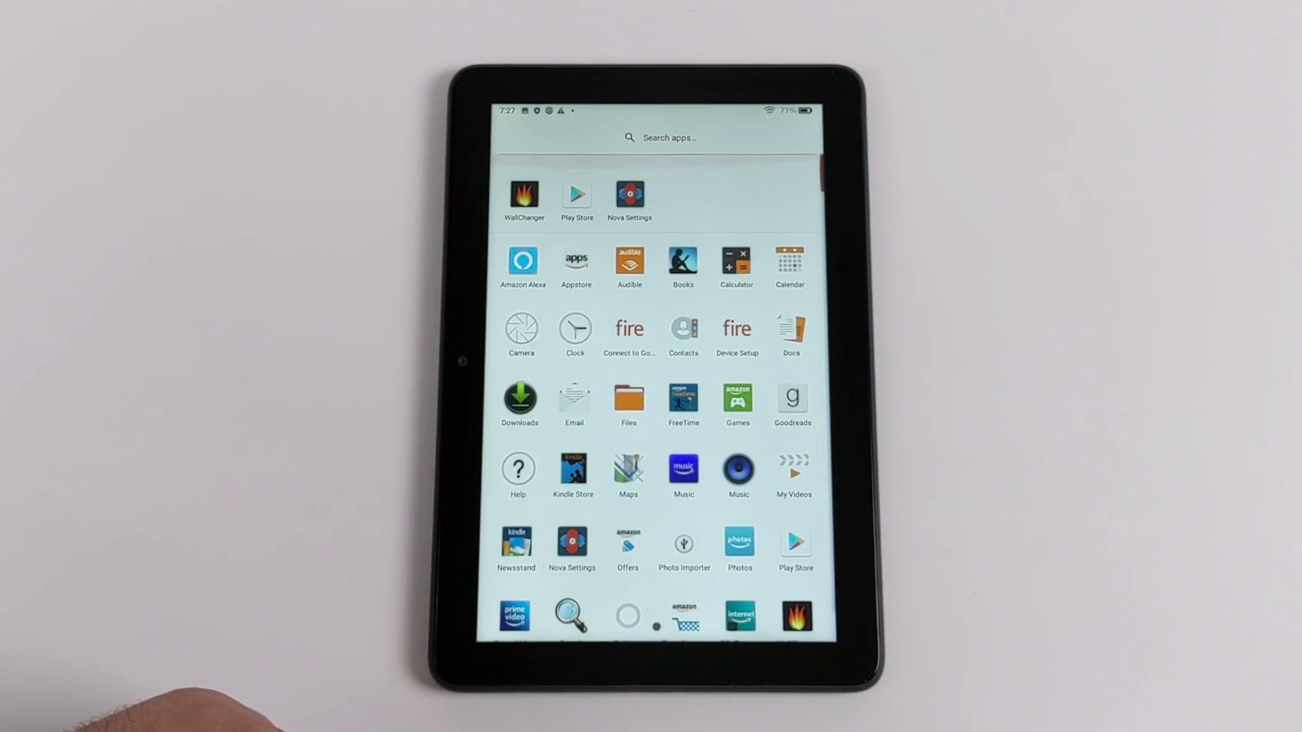
pyautogui.click(655, 626)
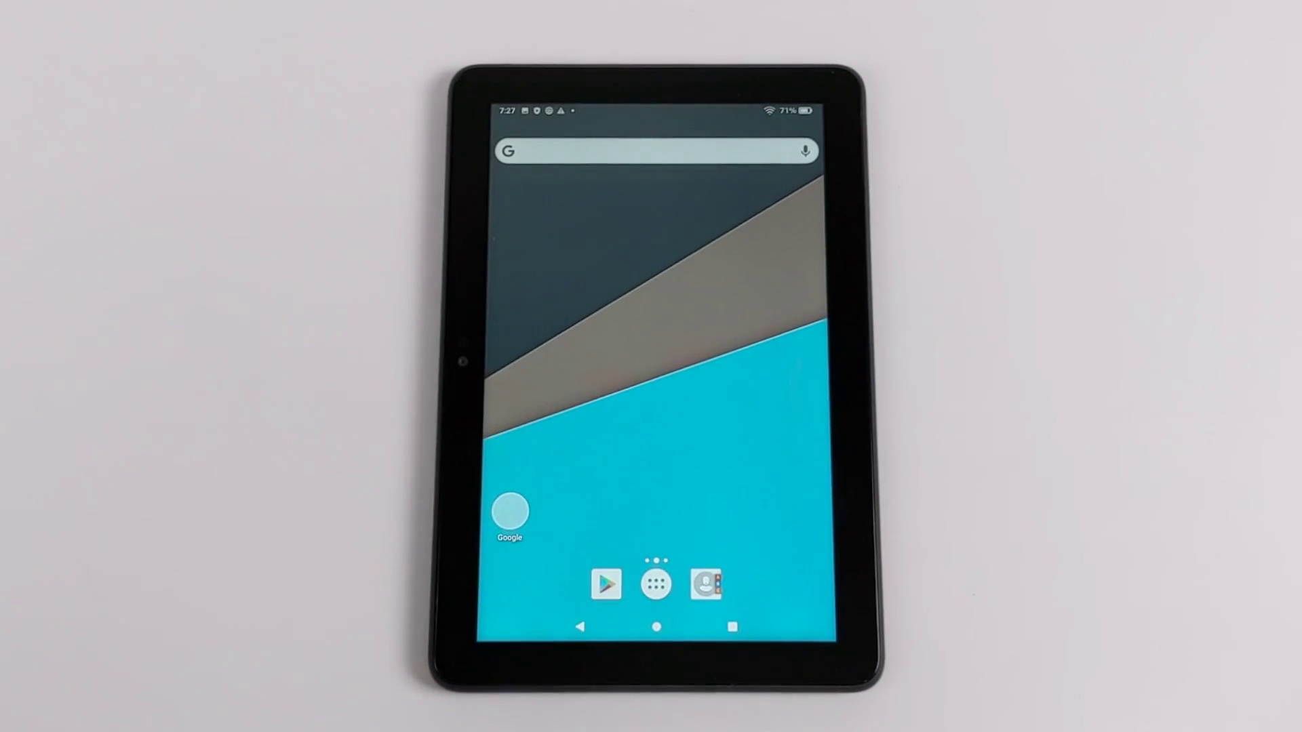